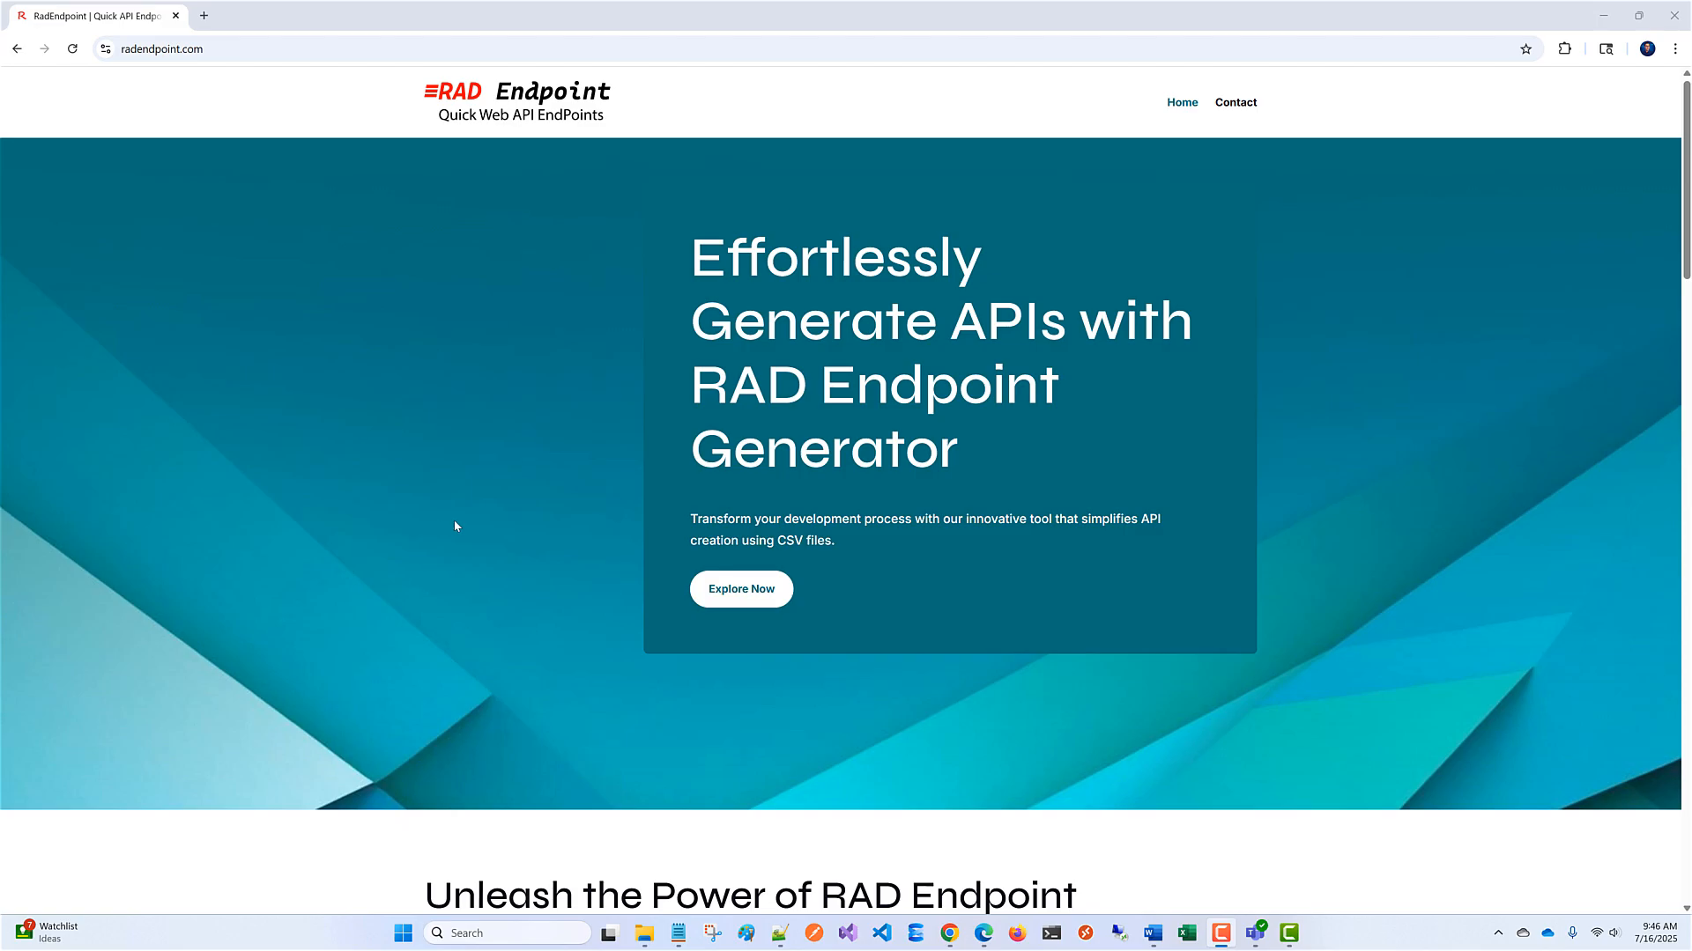
Review the RAD Endpoint home page, covering the API generation process, supported technologies and free application offer.
scroll(455, 526, down, 2)
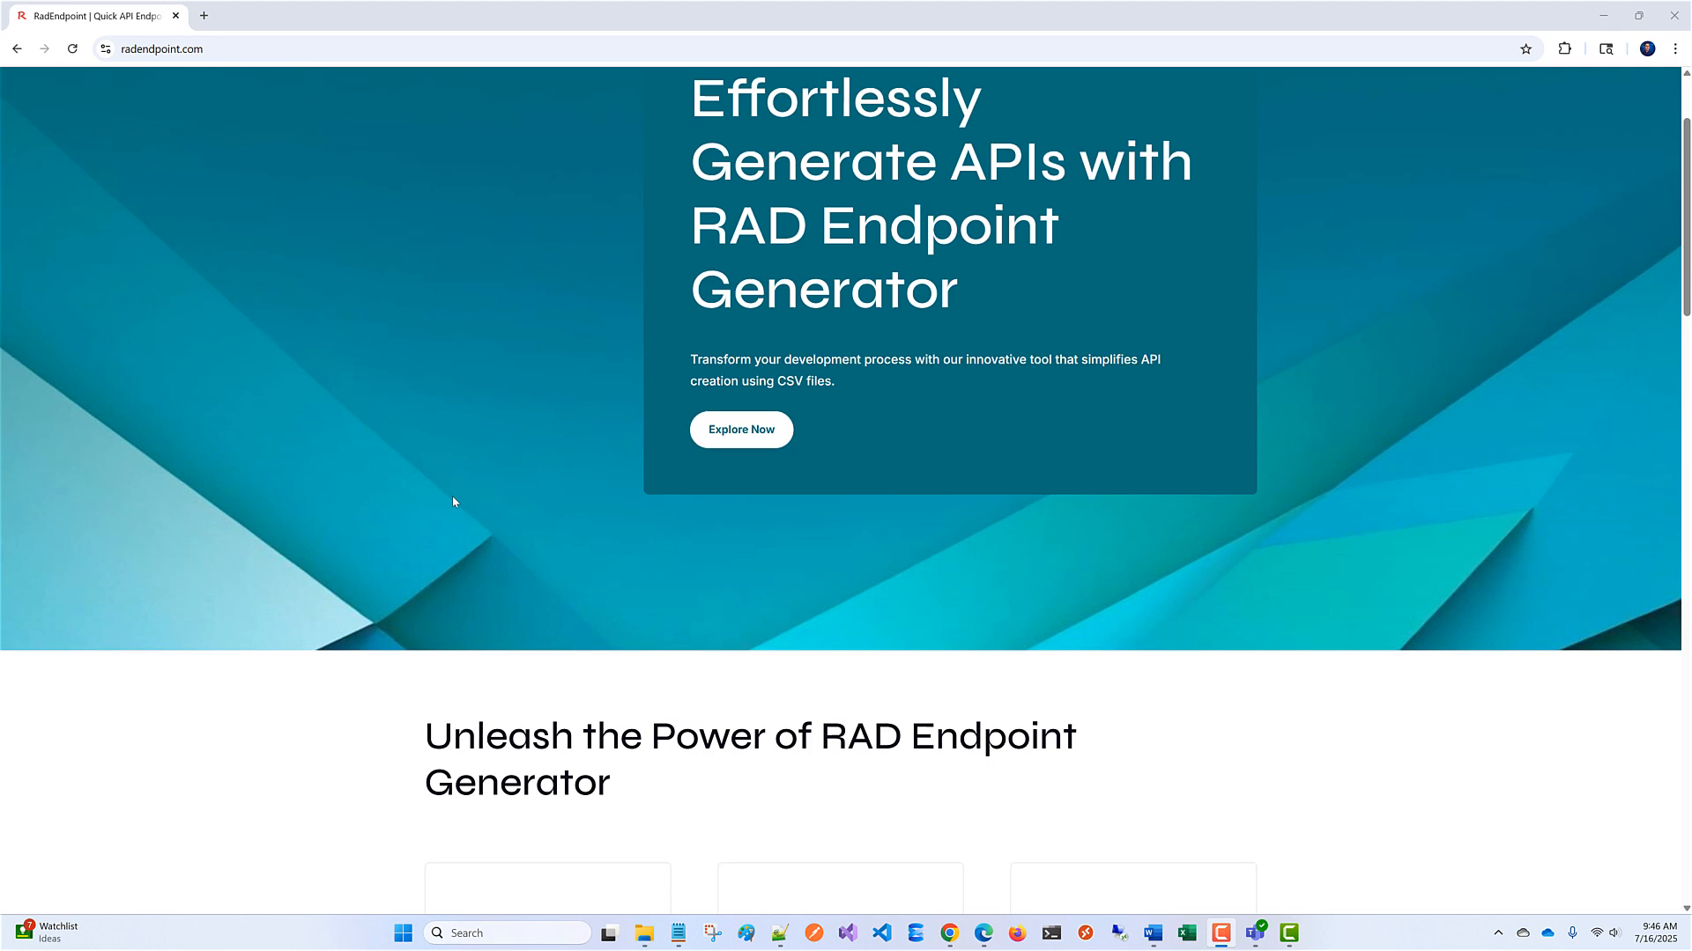
scroll(453, 502, down, 7)
scroll(452, 501, down, 5)
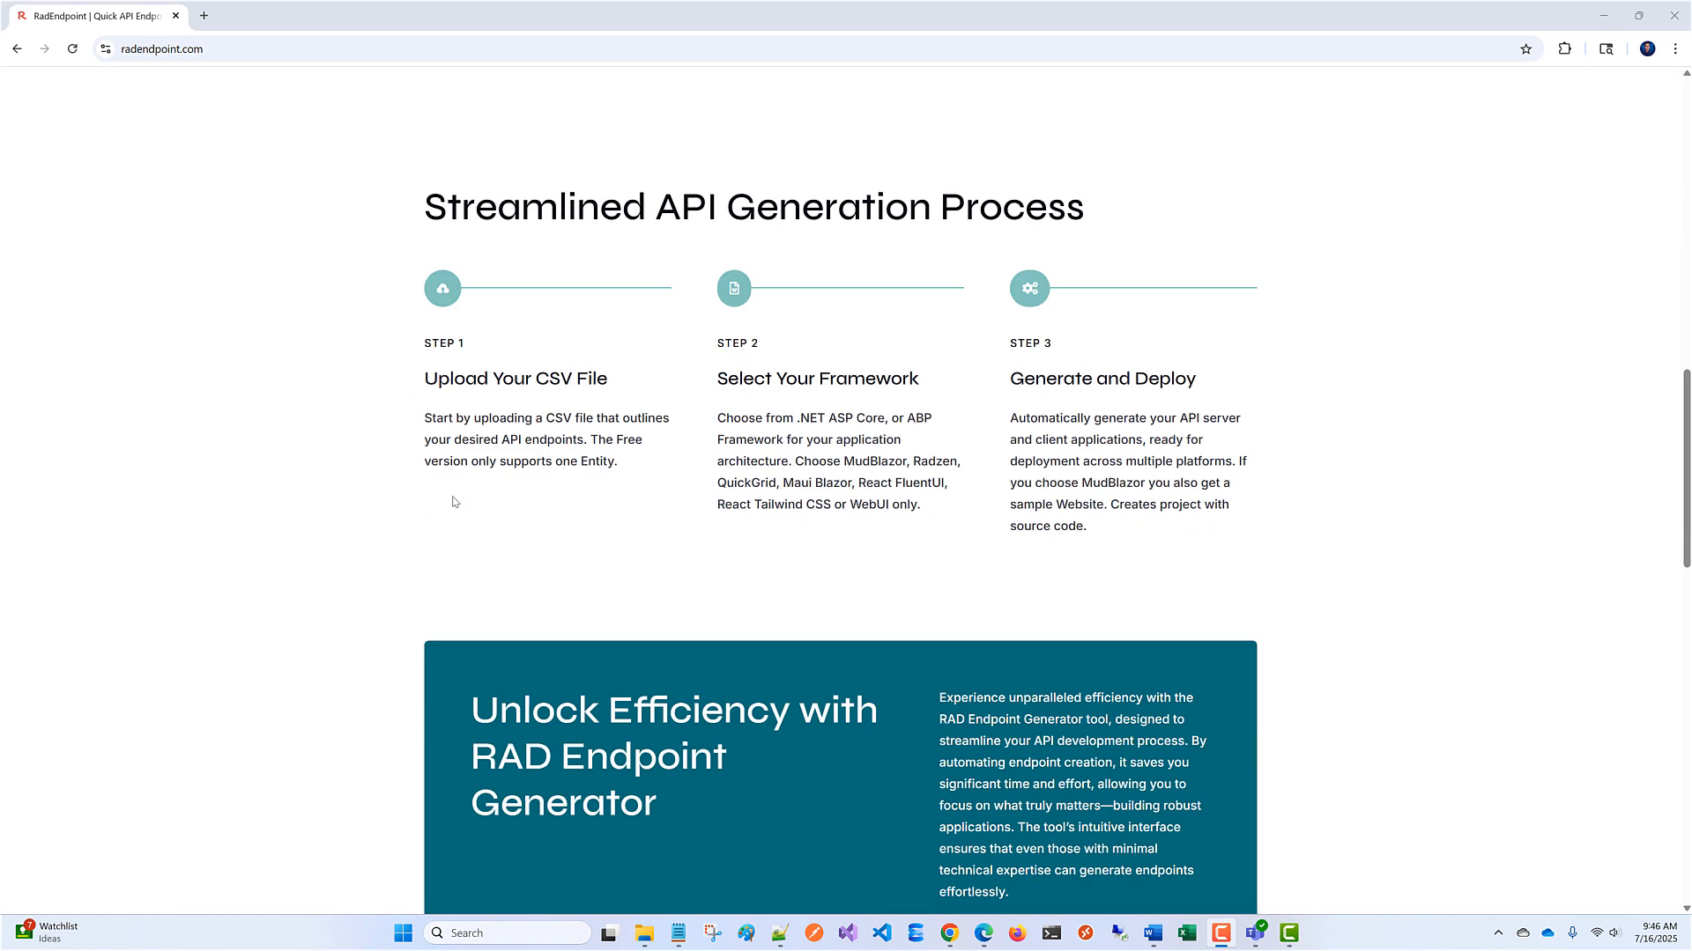
scroll(453, 501, down, 7)
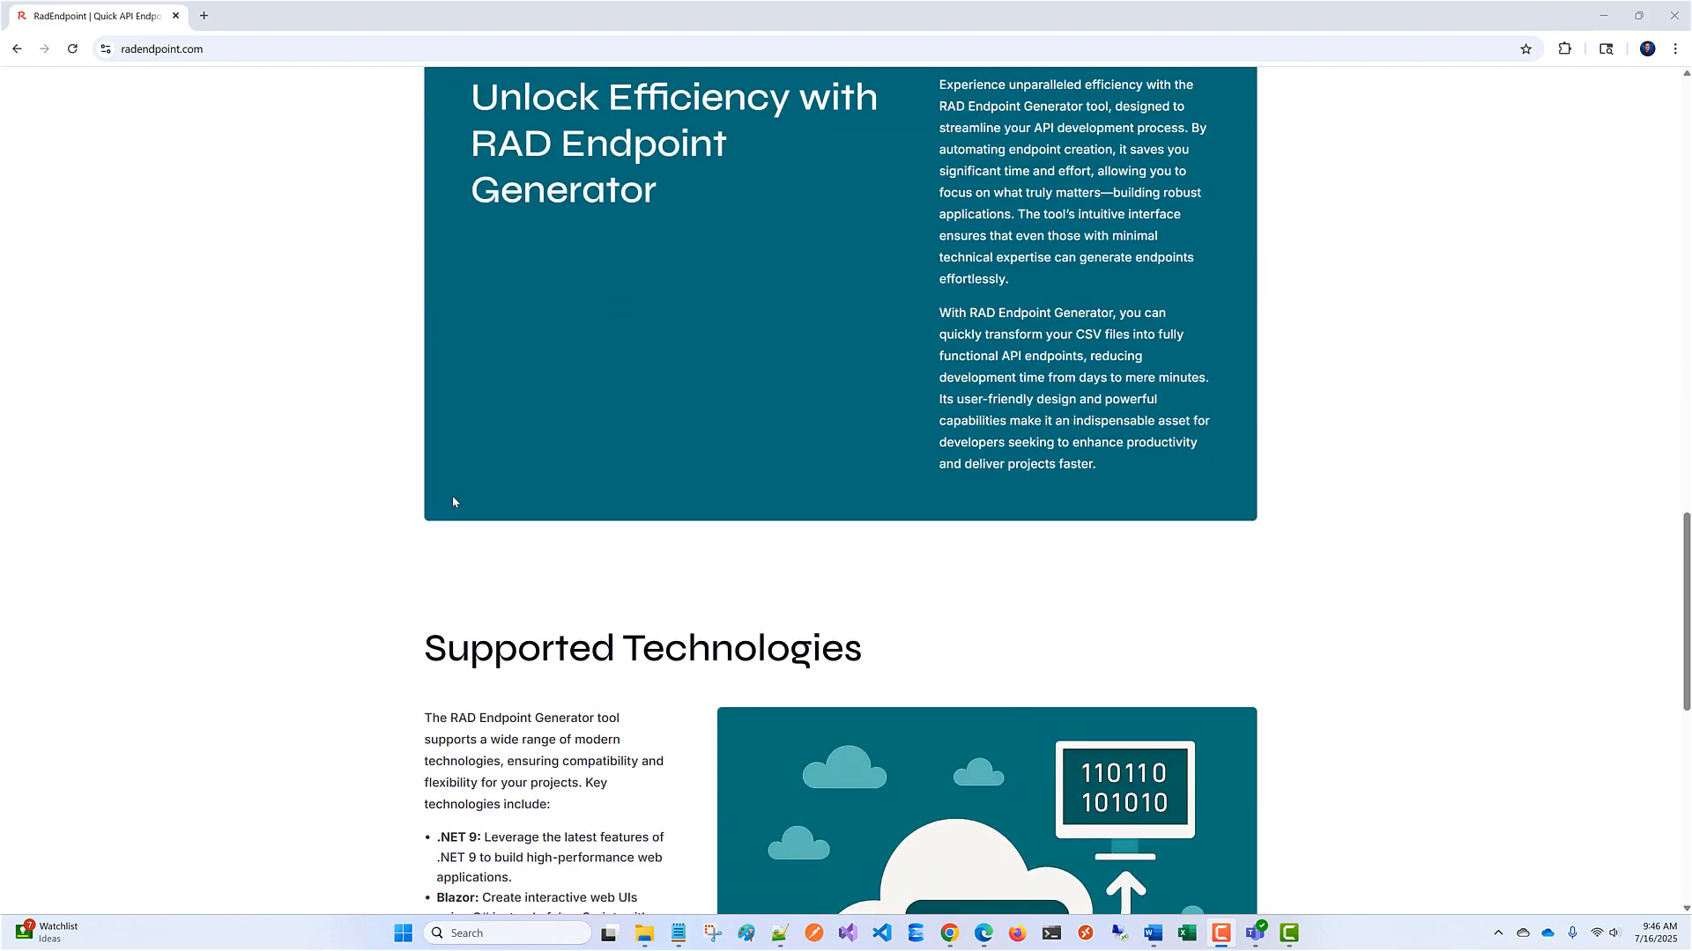
scroll(453, 501, down, 2)
scroll(453, 502, down, 3)
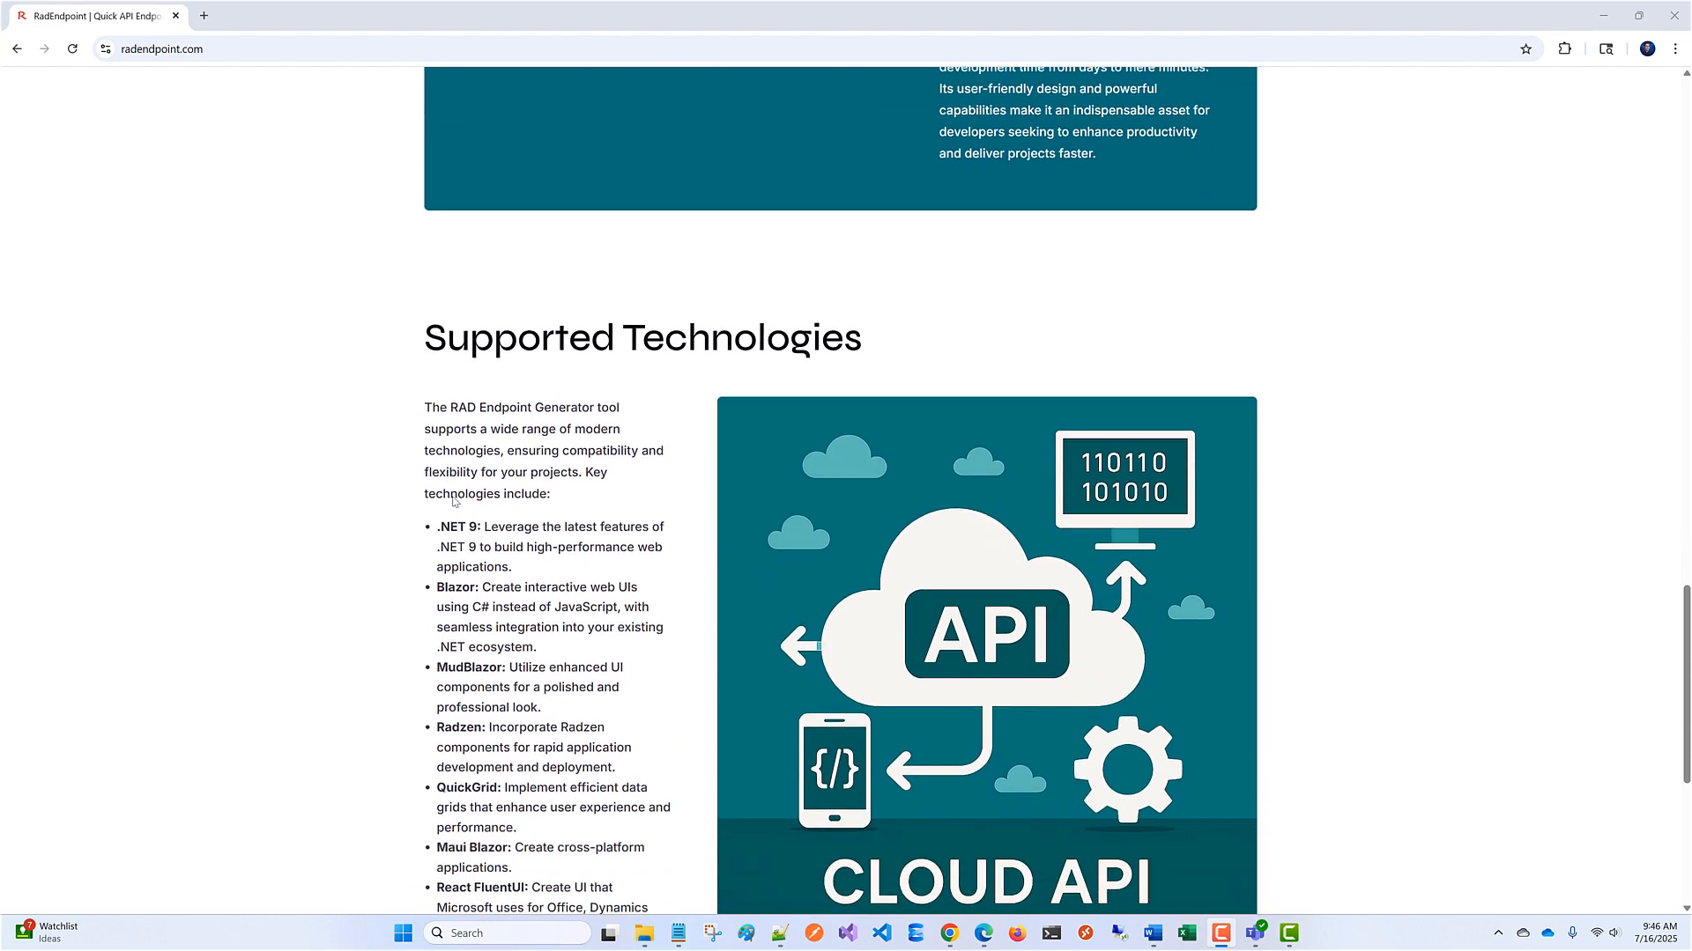
scroll(453, 501, down, 3)
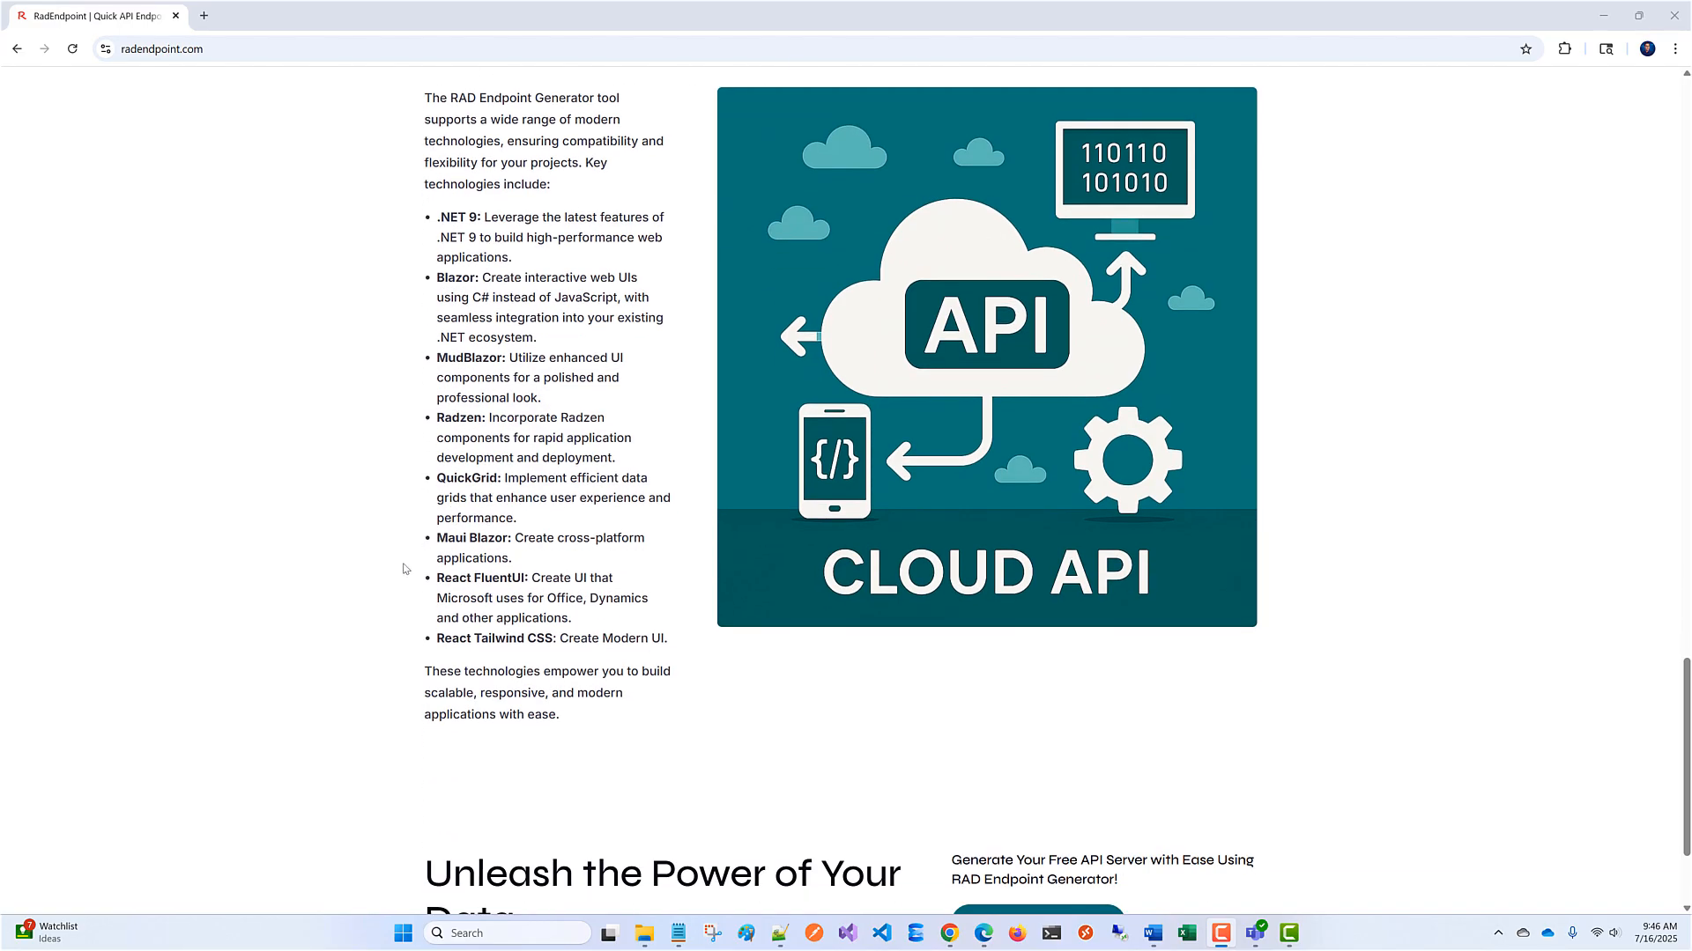
scroll(404, 569, down, 1)
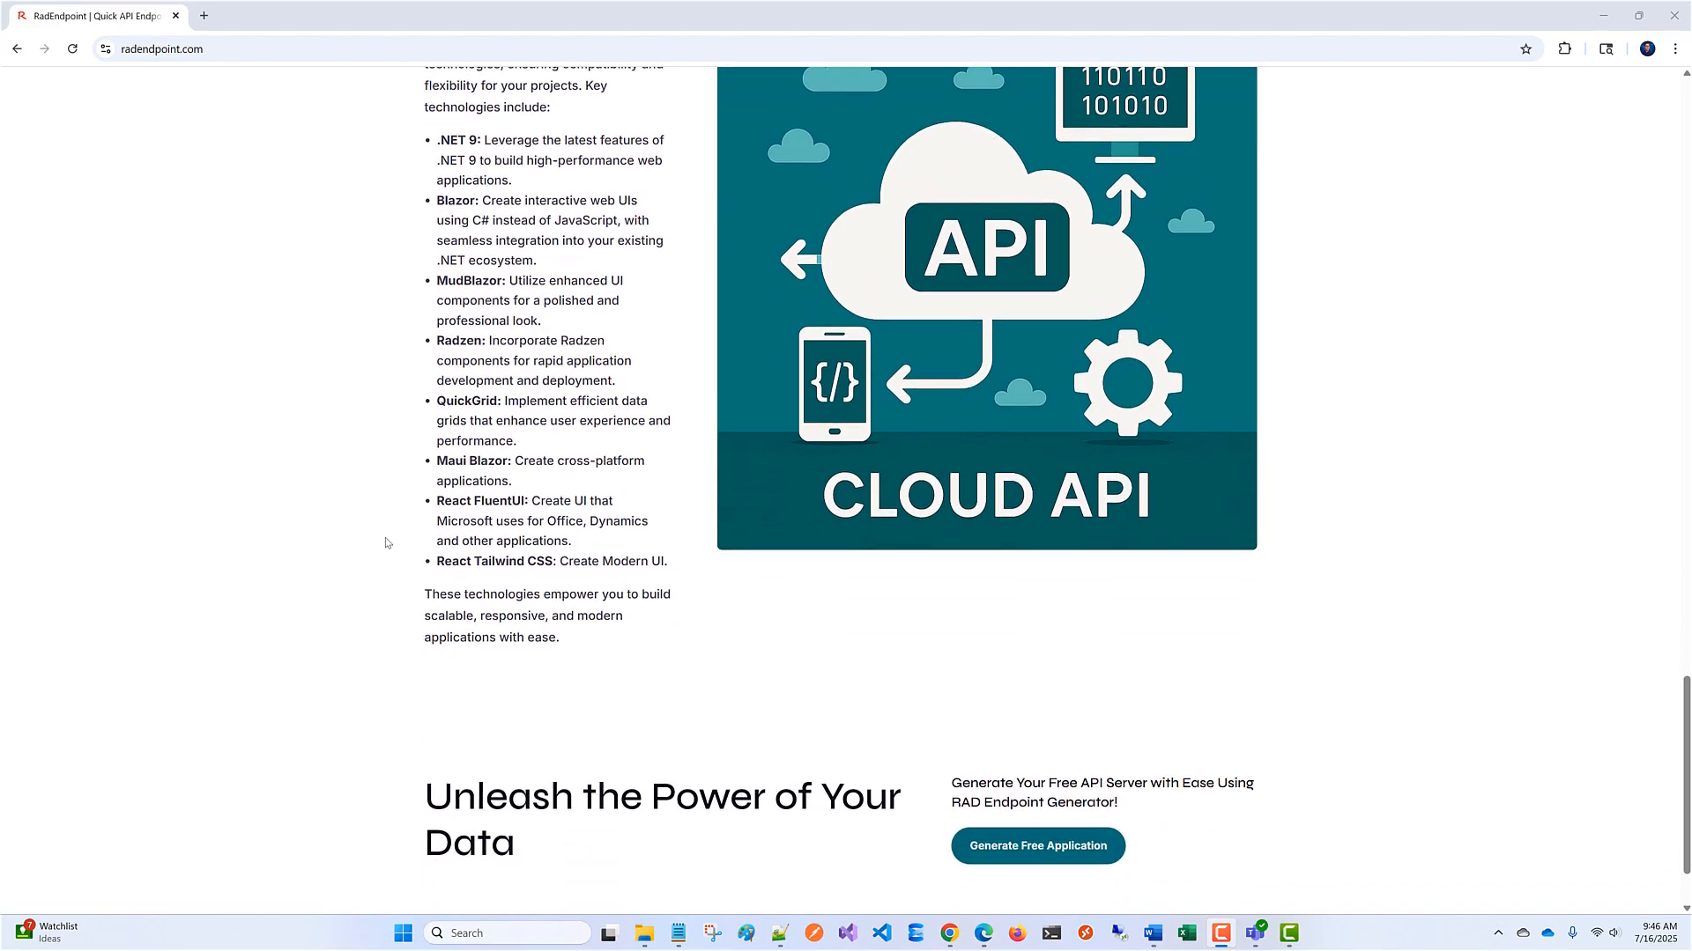
scroll(382, 540, down, 1)
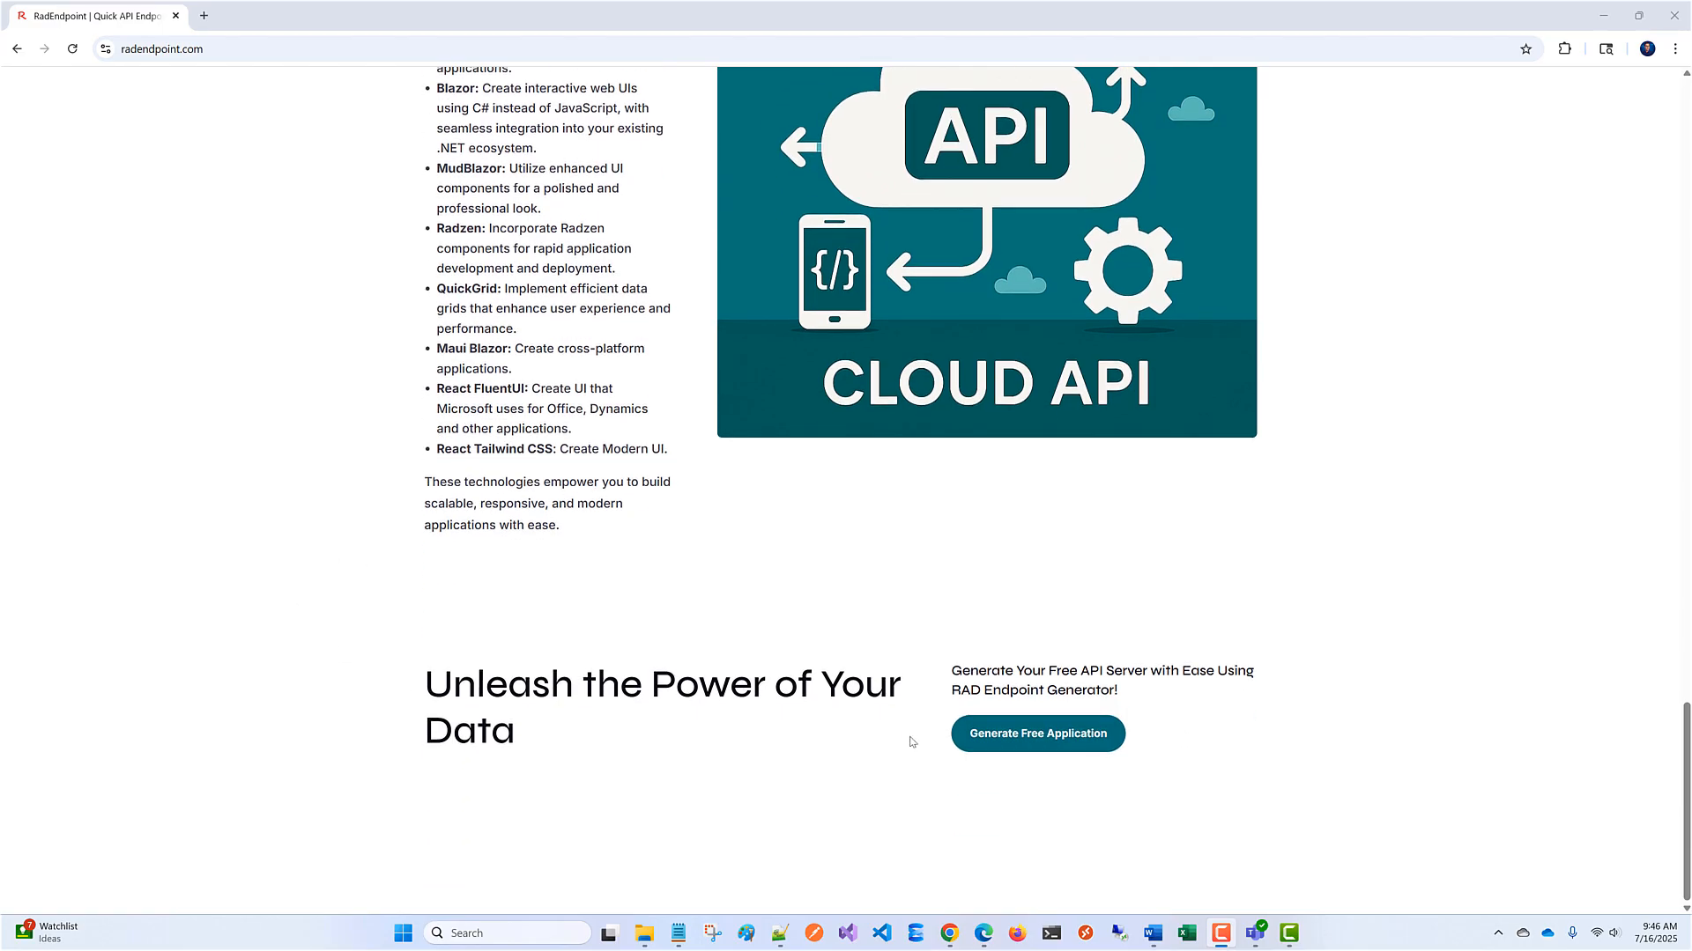
Open the free application generator and log in with the prefilled account credentials.
click(1063, 744)
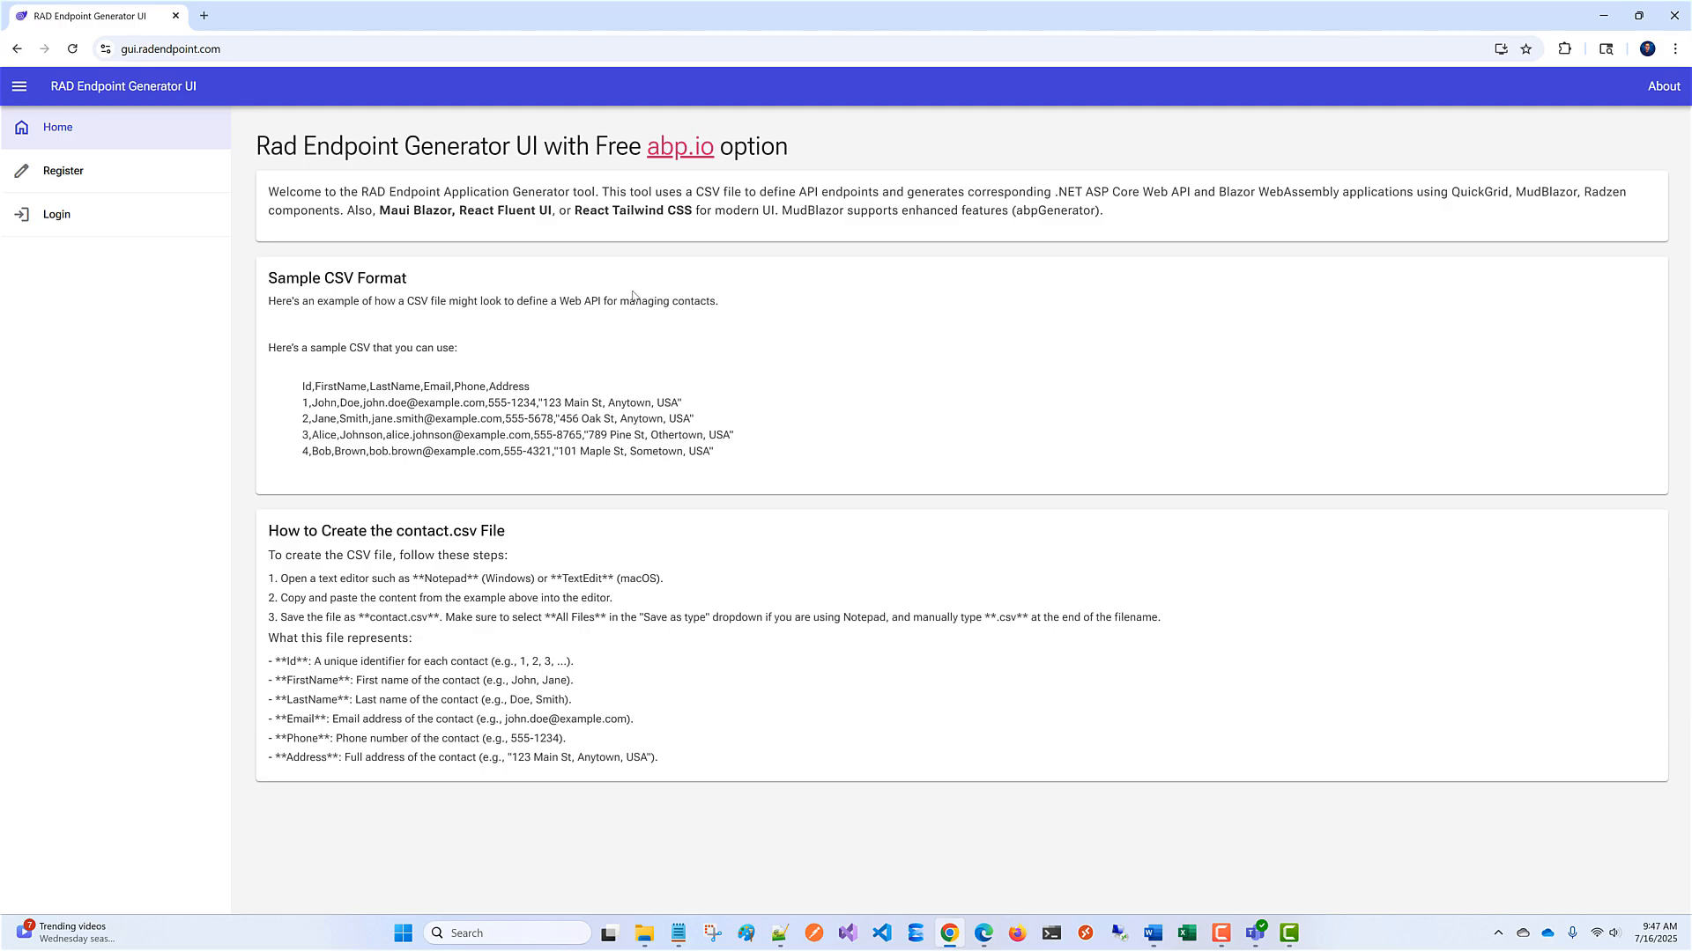
click(73, 226)
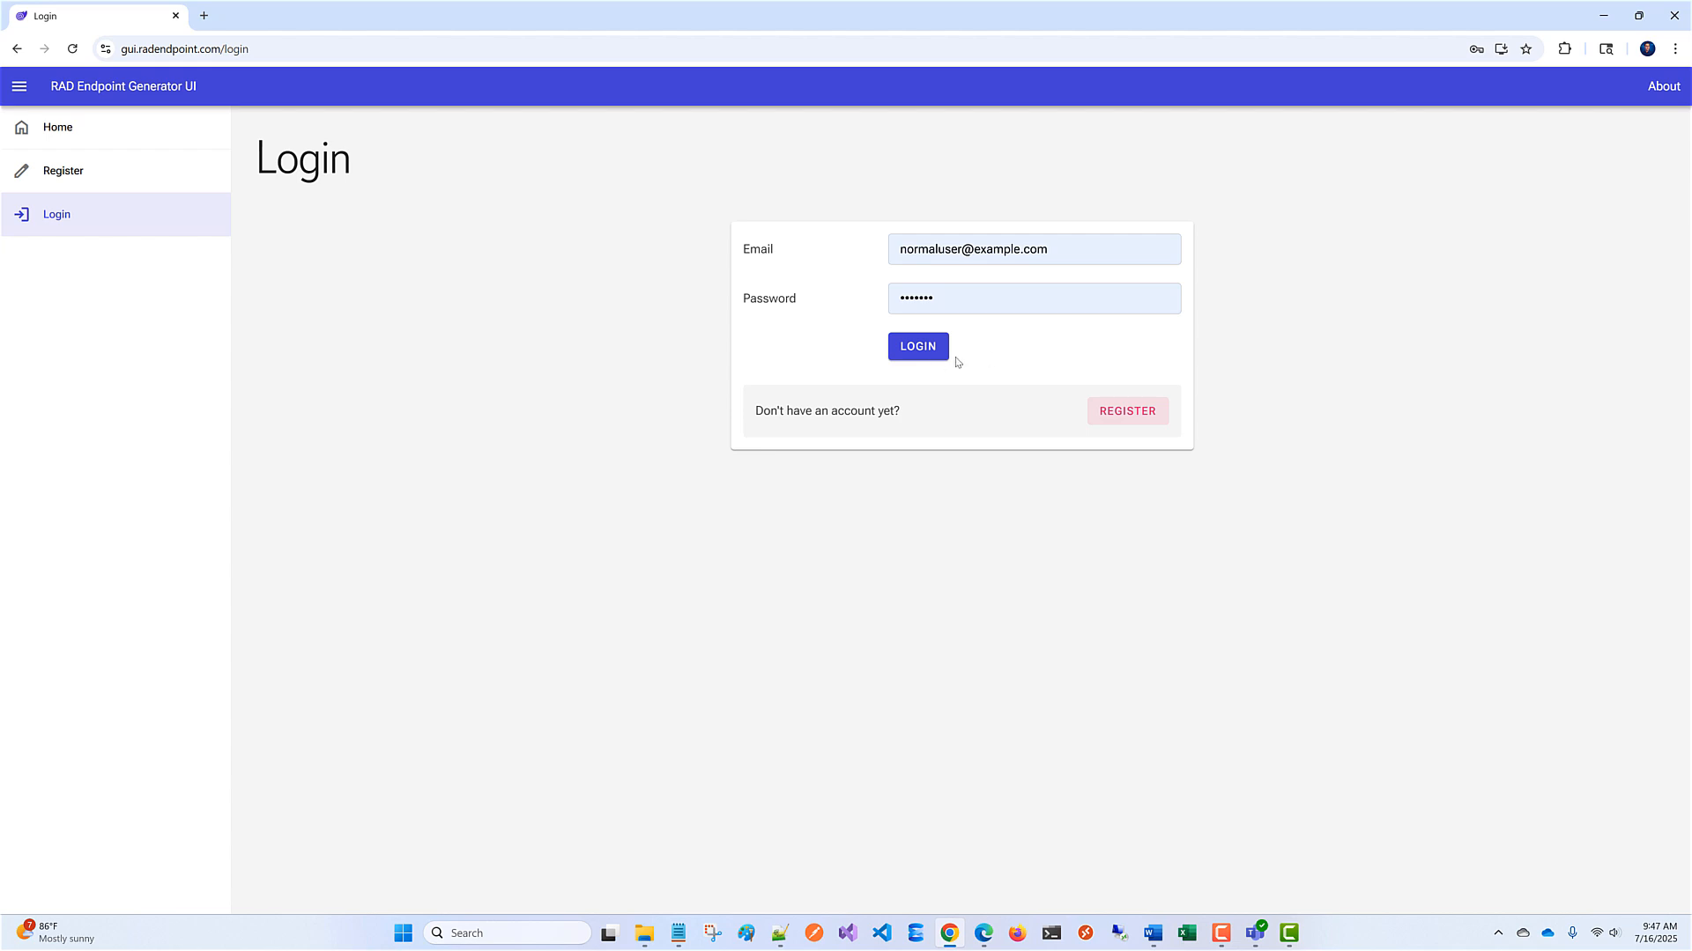
click(928, 360)
click(909, 352)
click(936, 347)
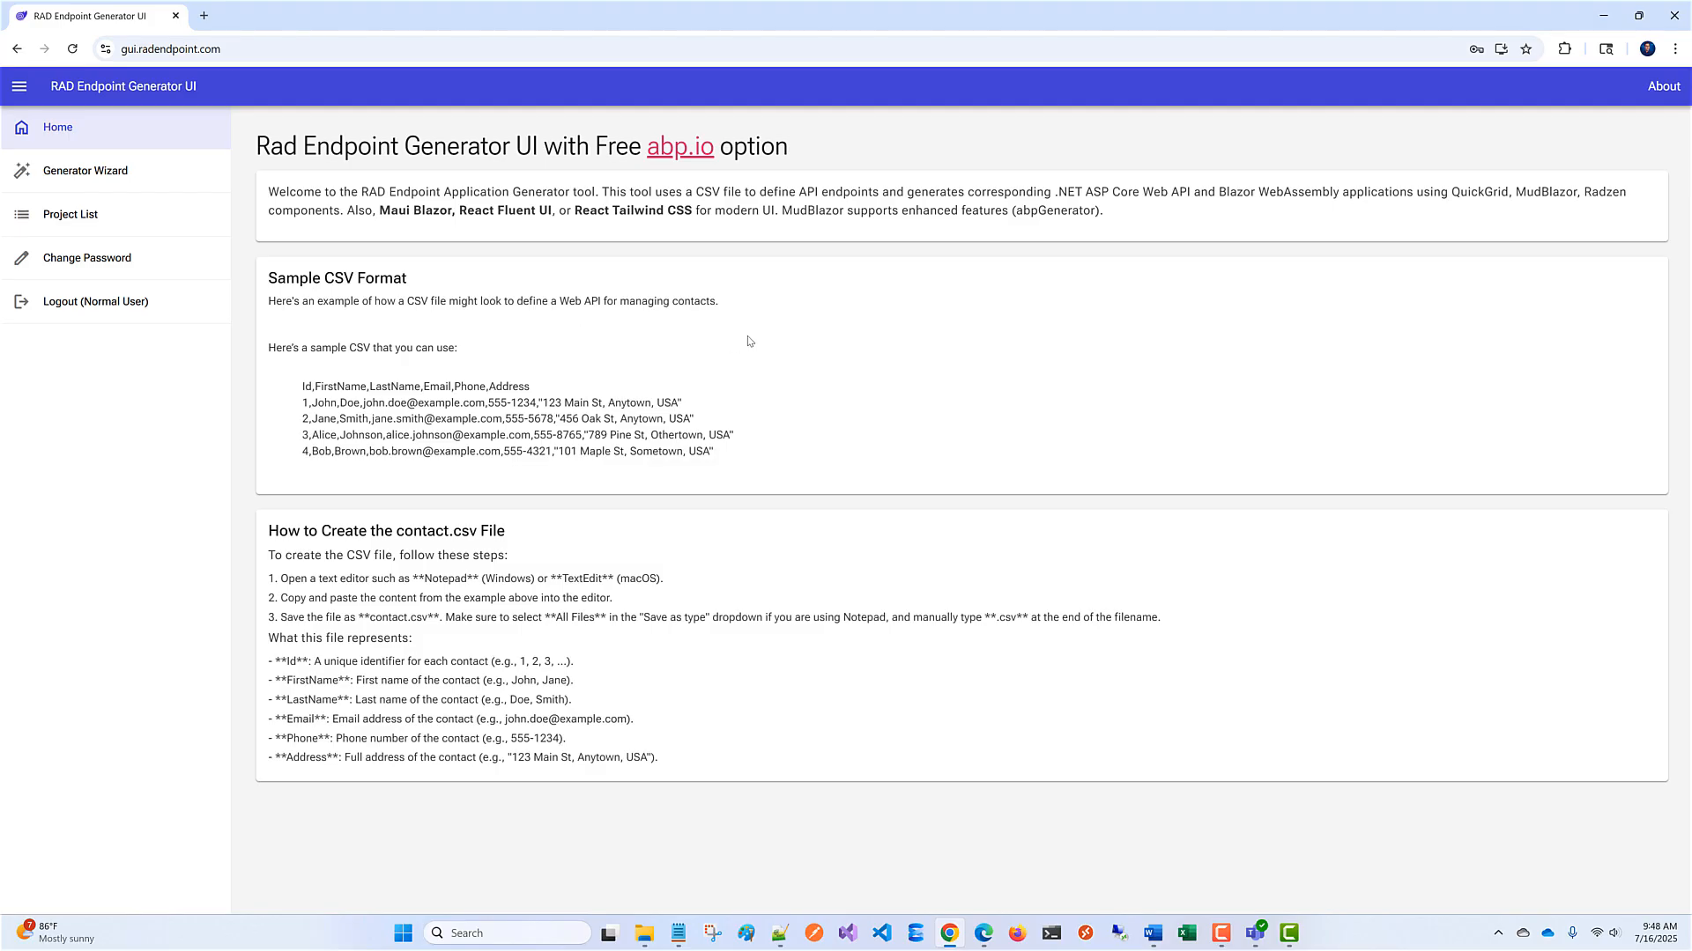
Start the Generator Wizard and upload VideoGame.csv from the DemoFiles folder on the Desktop.
click(86, 174)
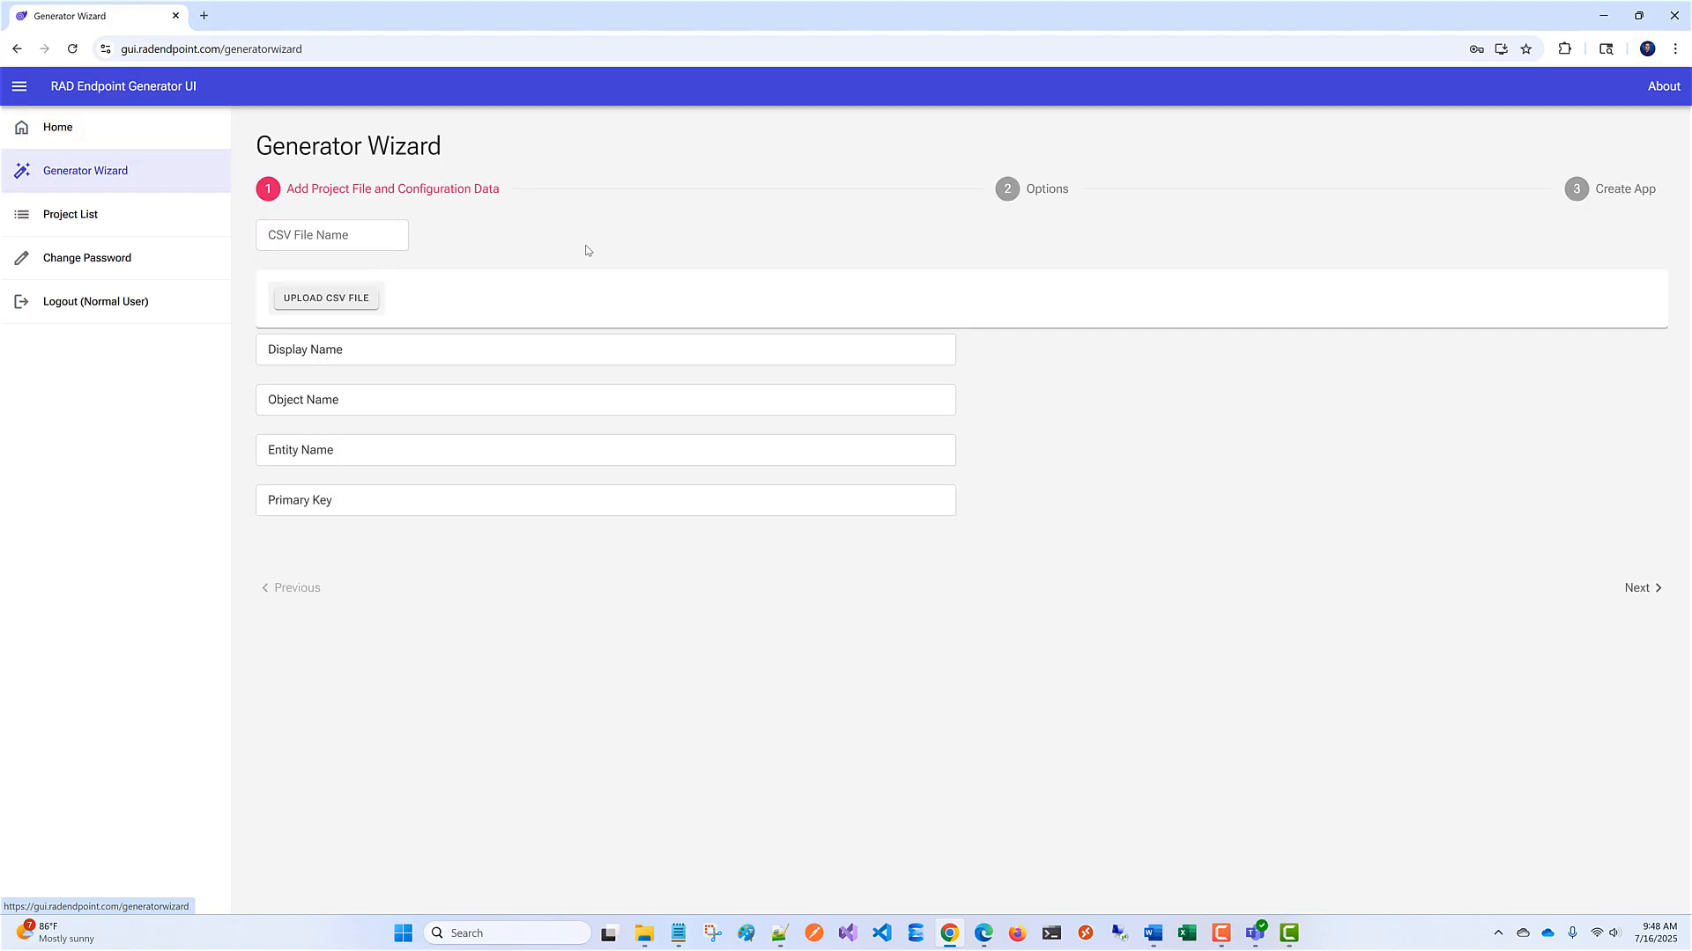
click(353, 307)
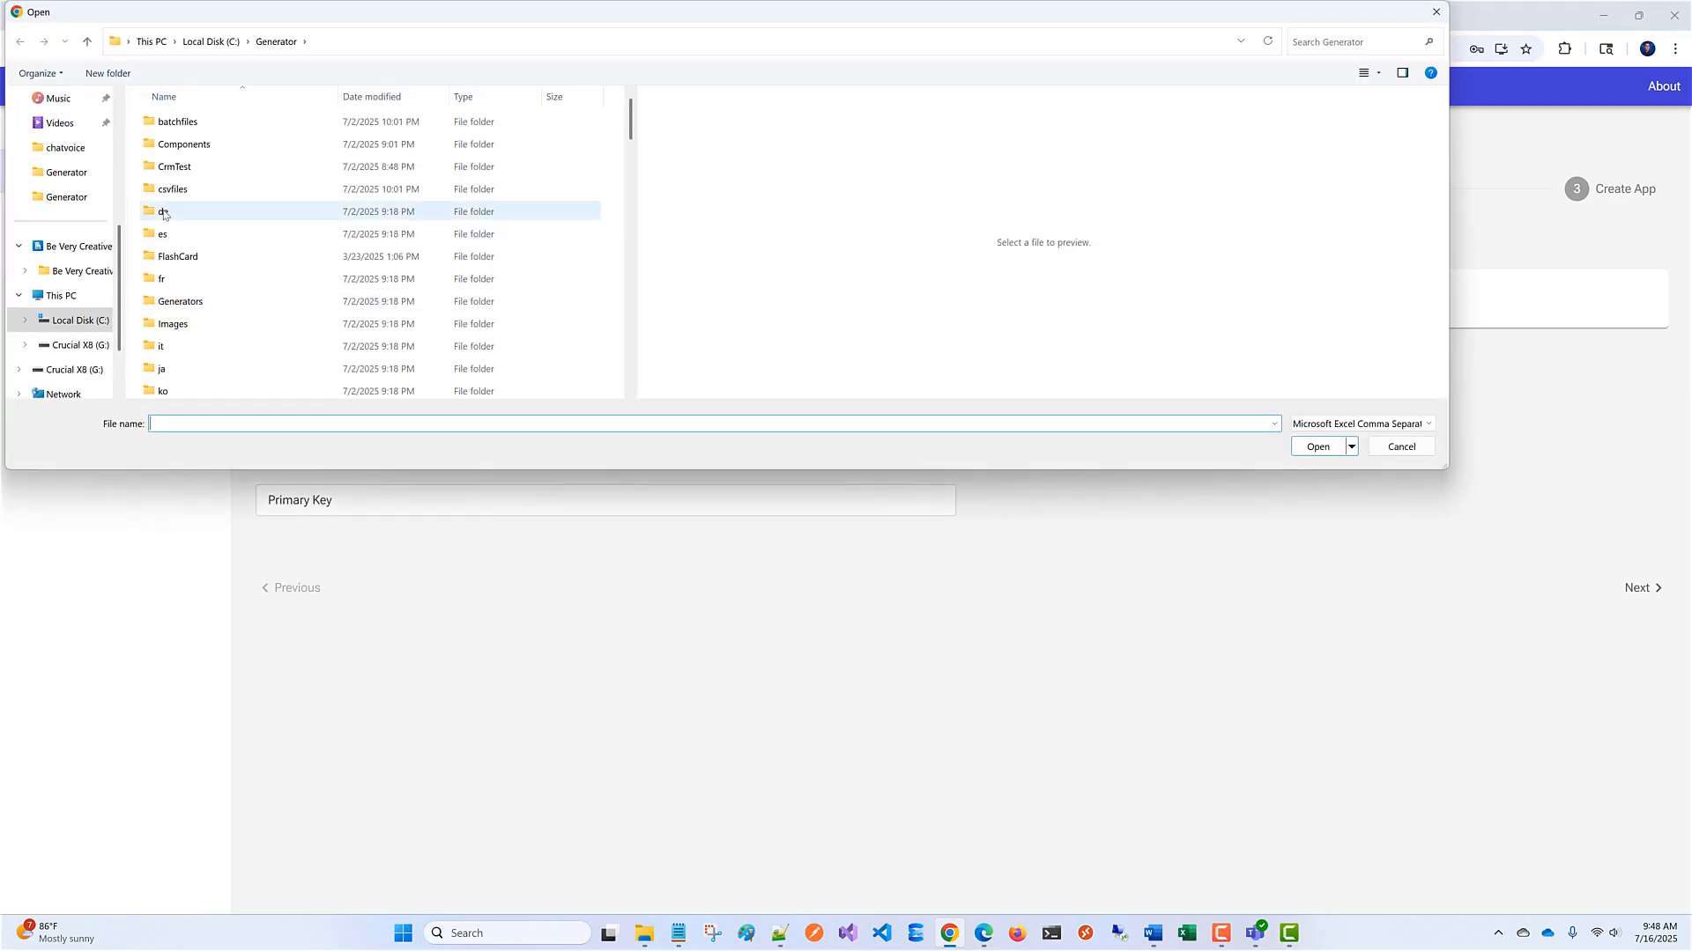
scroll(84, 183, up, 3)
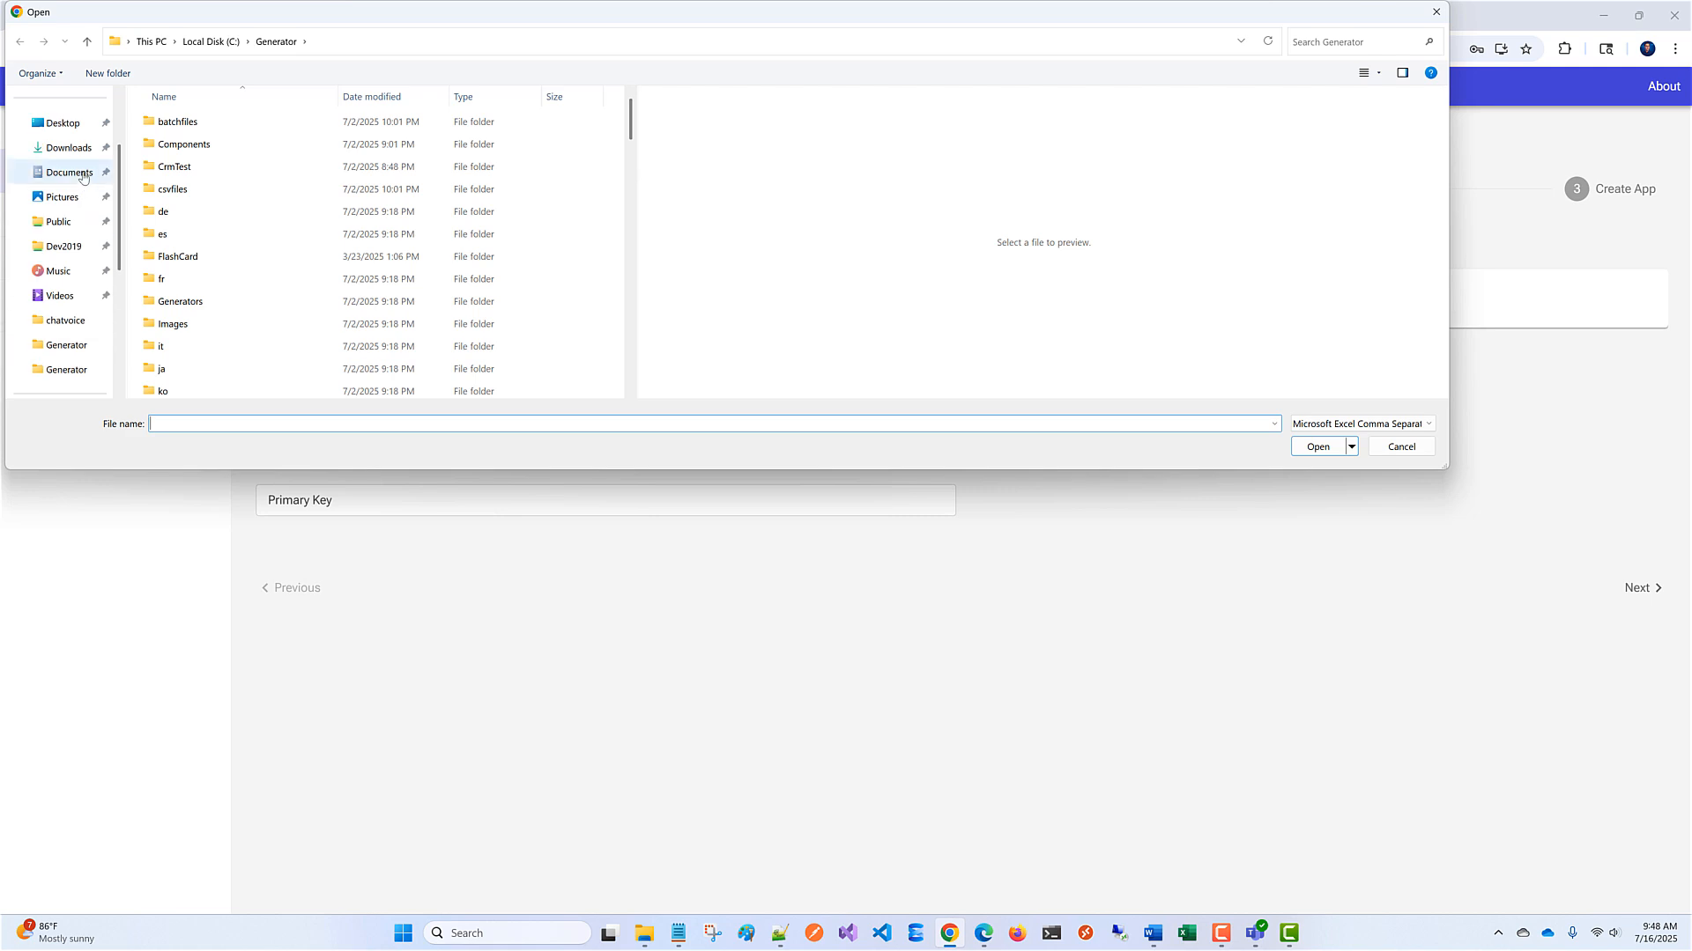
click(64, 123)
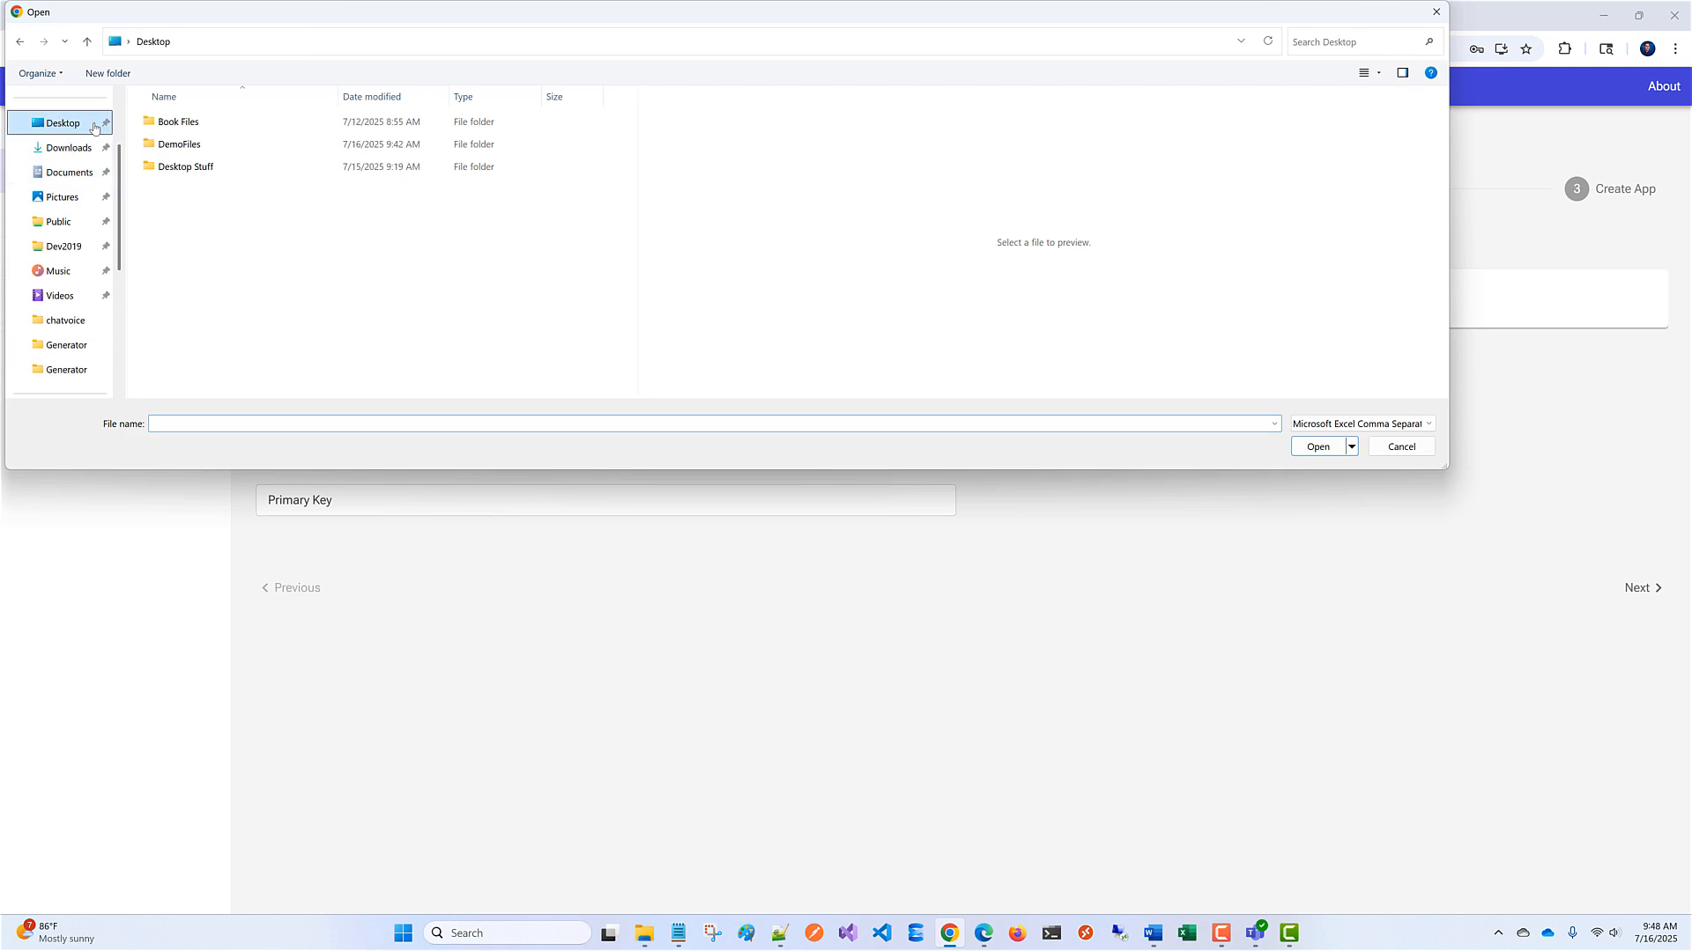
double_click(178, 145)
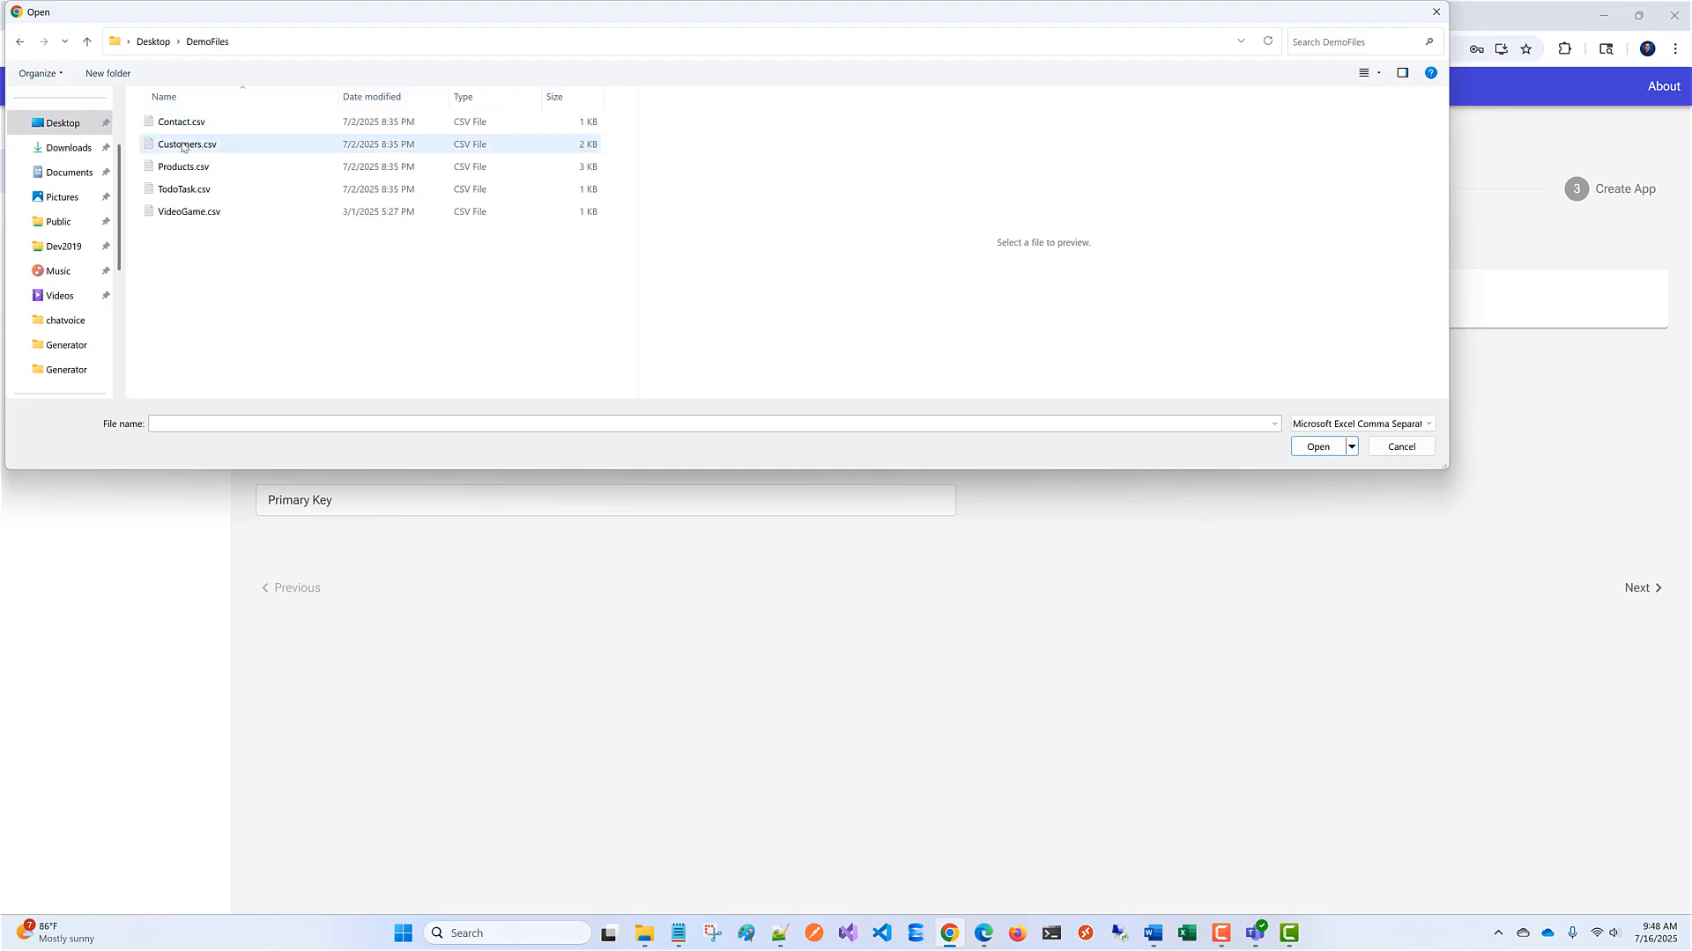
click(182, 214)
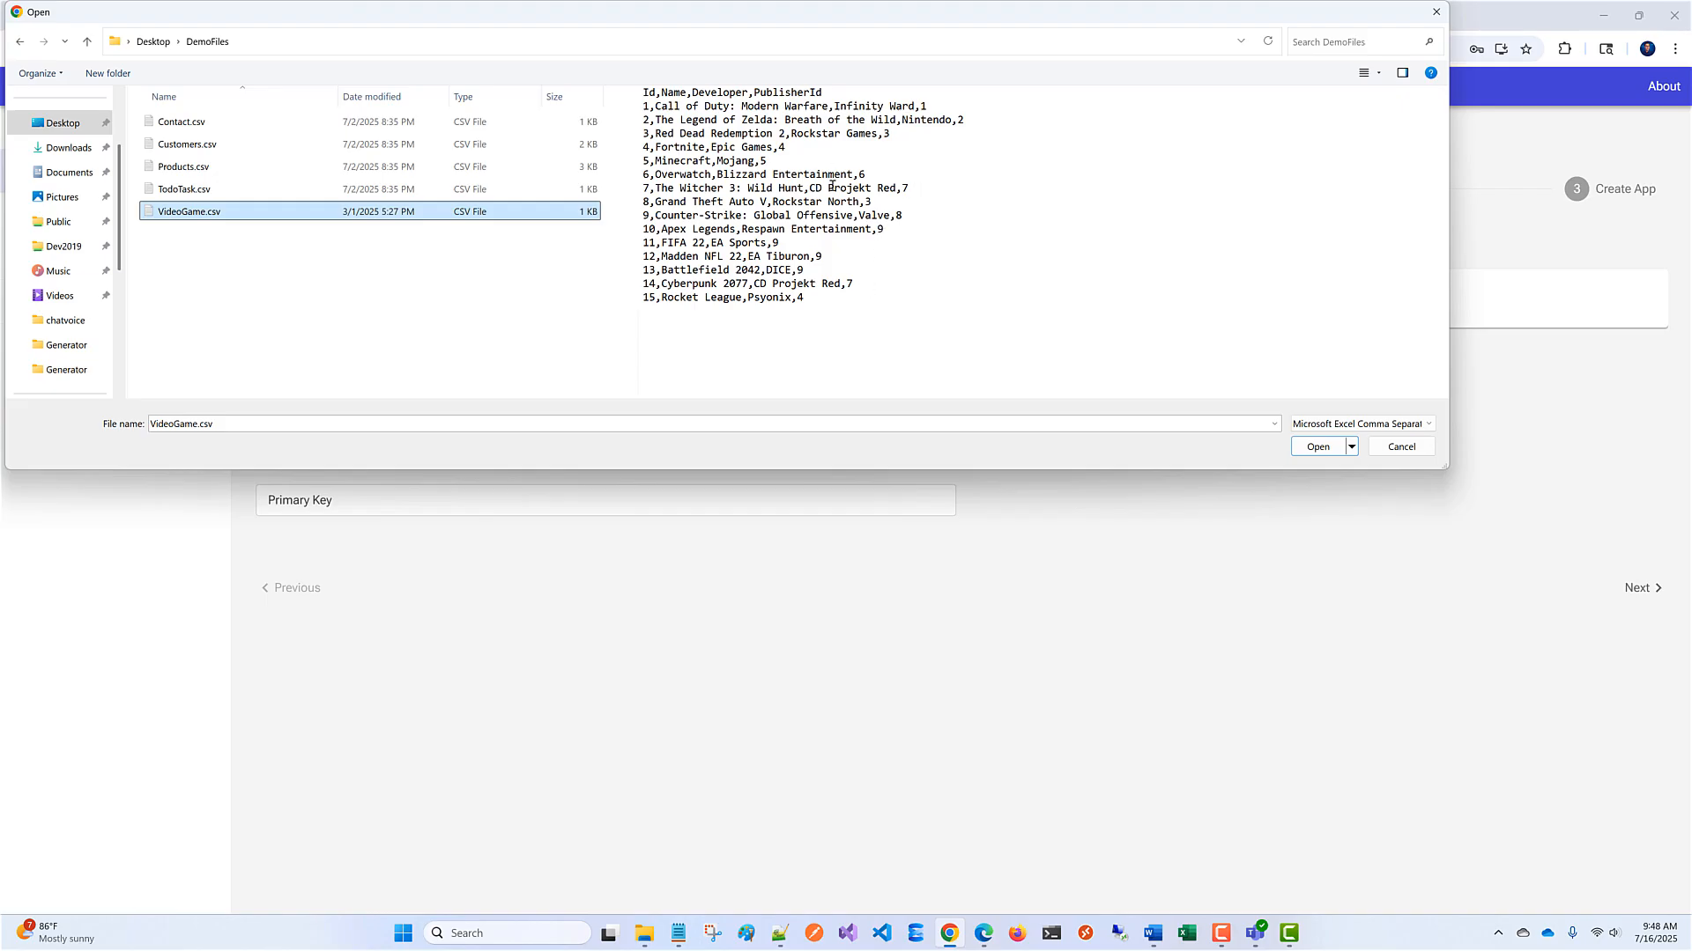
click(1318, 448)
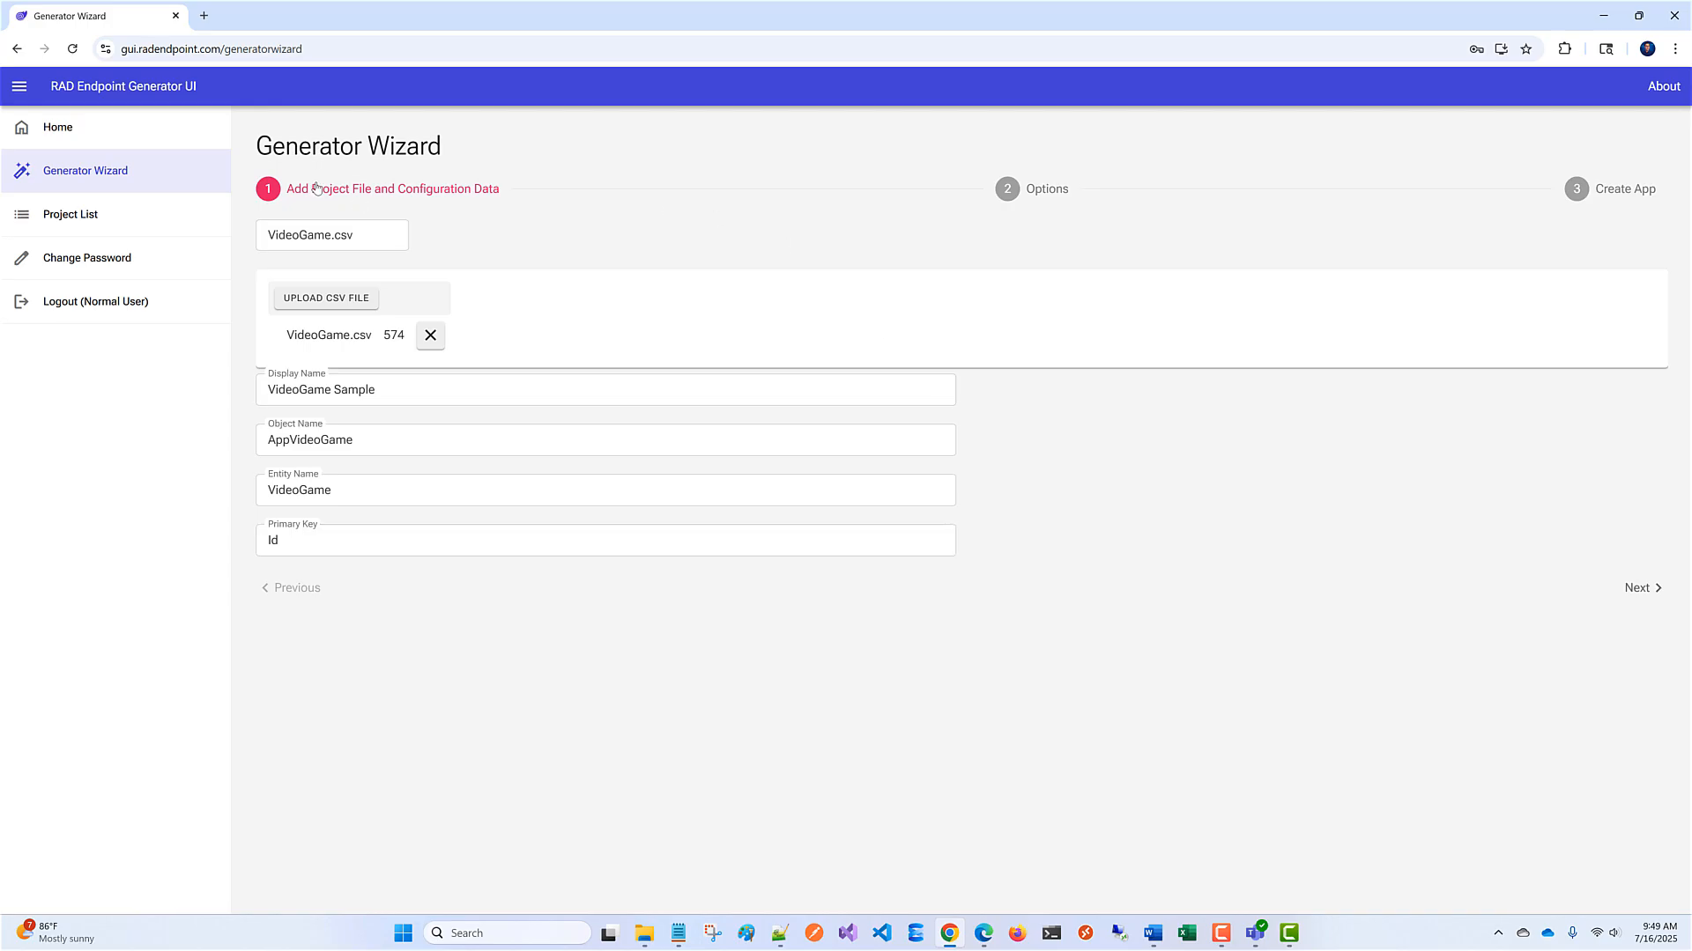
Go through the wizard's options with MudBlazor selected and finish creating the app without an Abp project.
click(1043, 191)
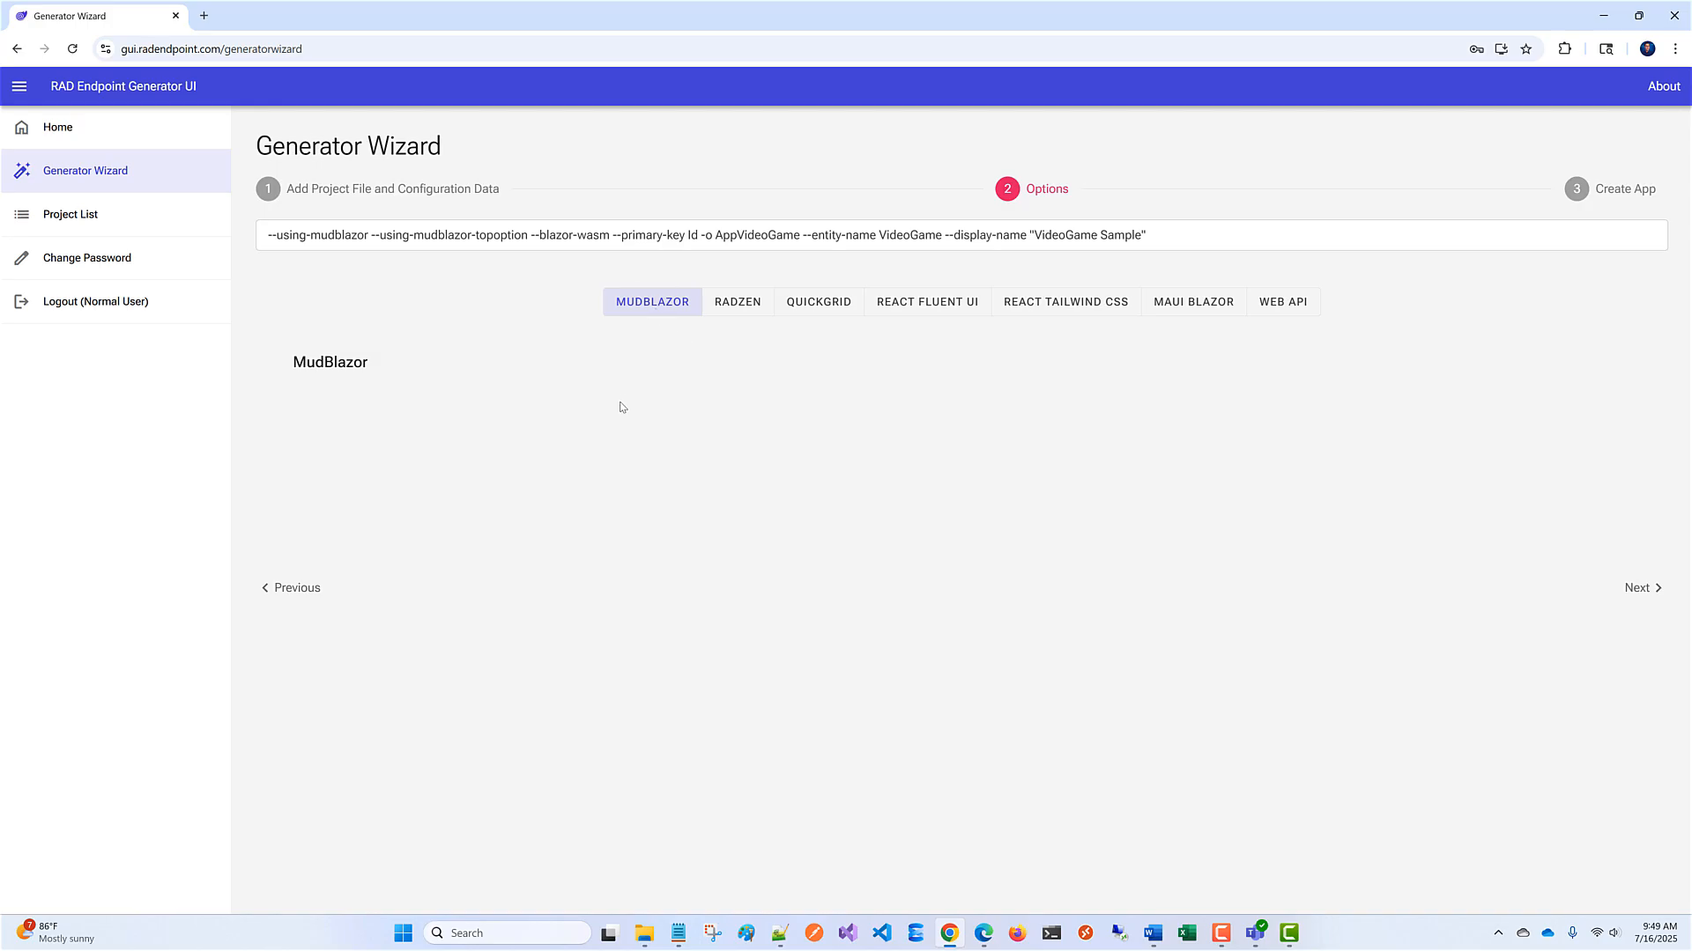
click(1611, 191)
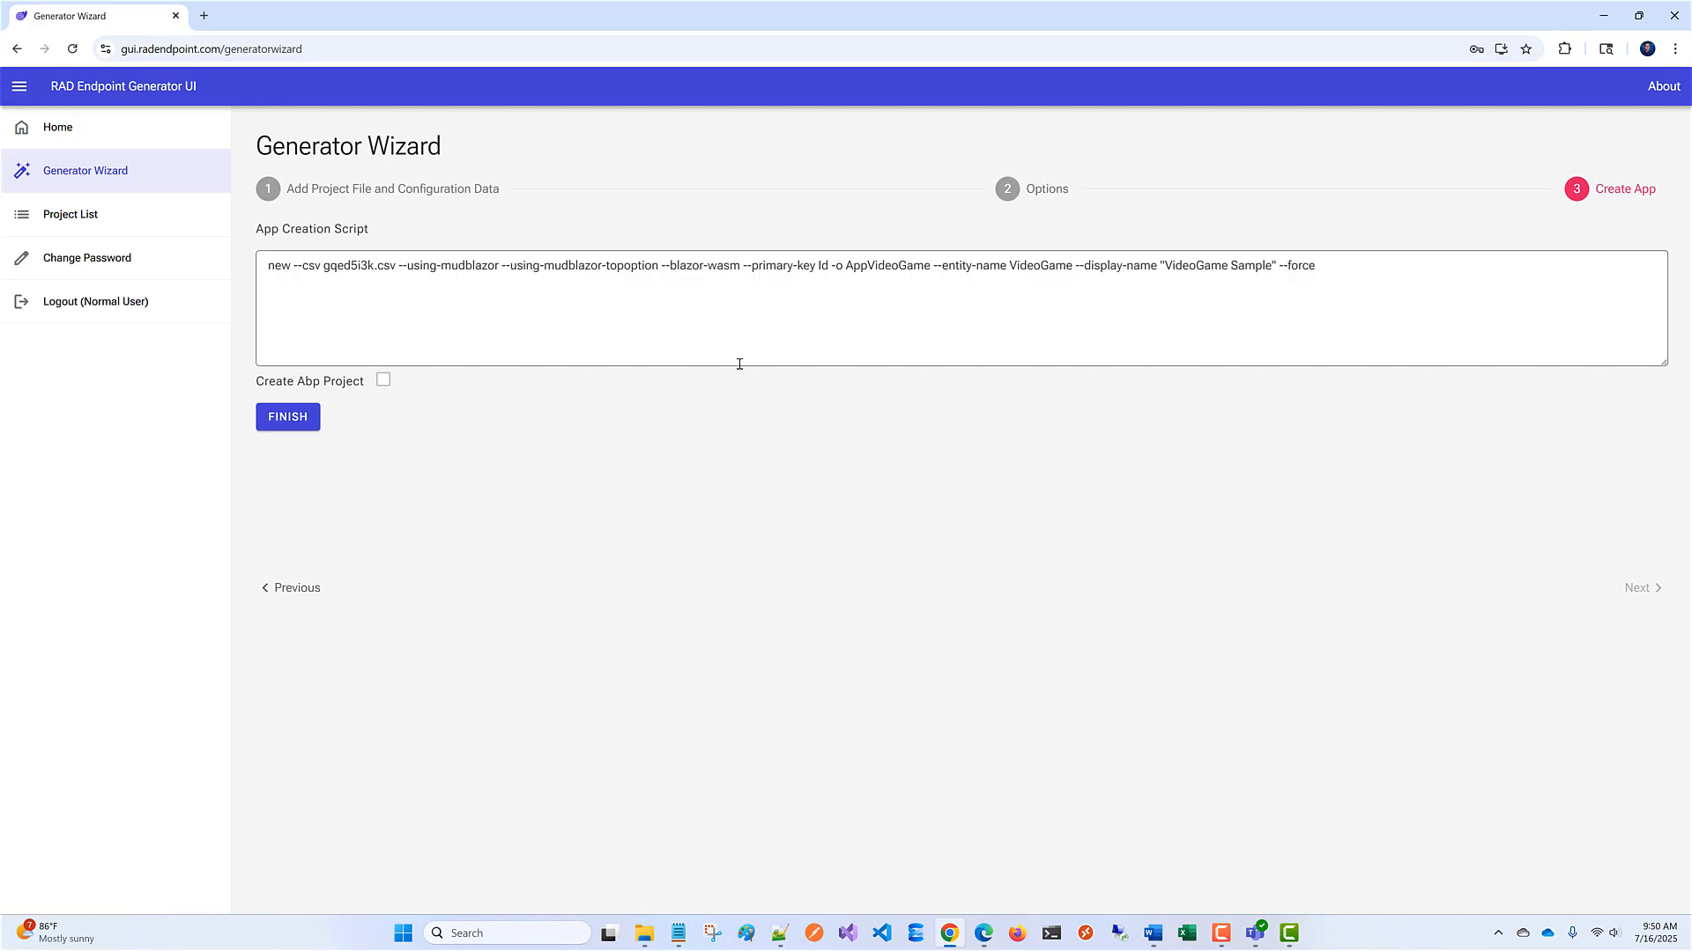
click(304, 428)
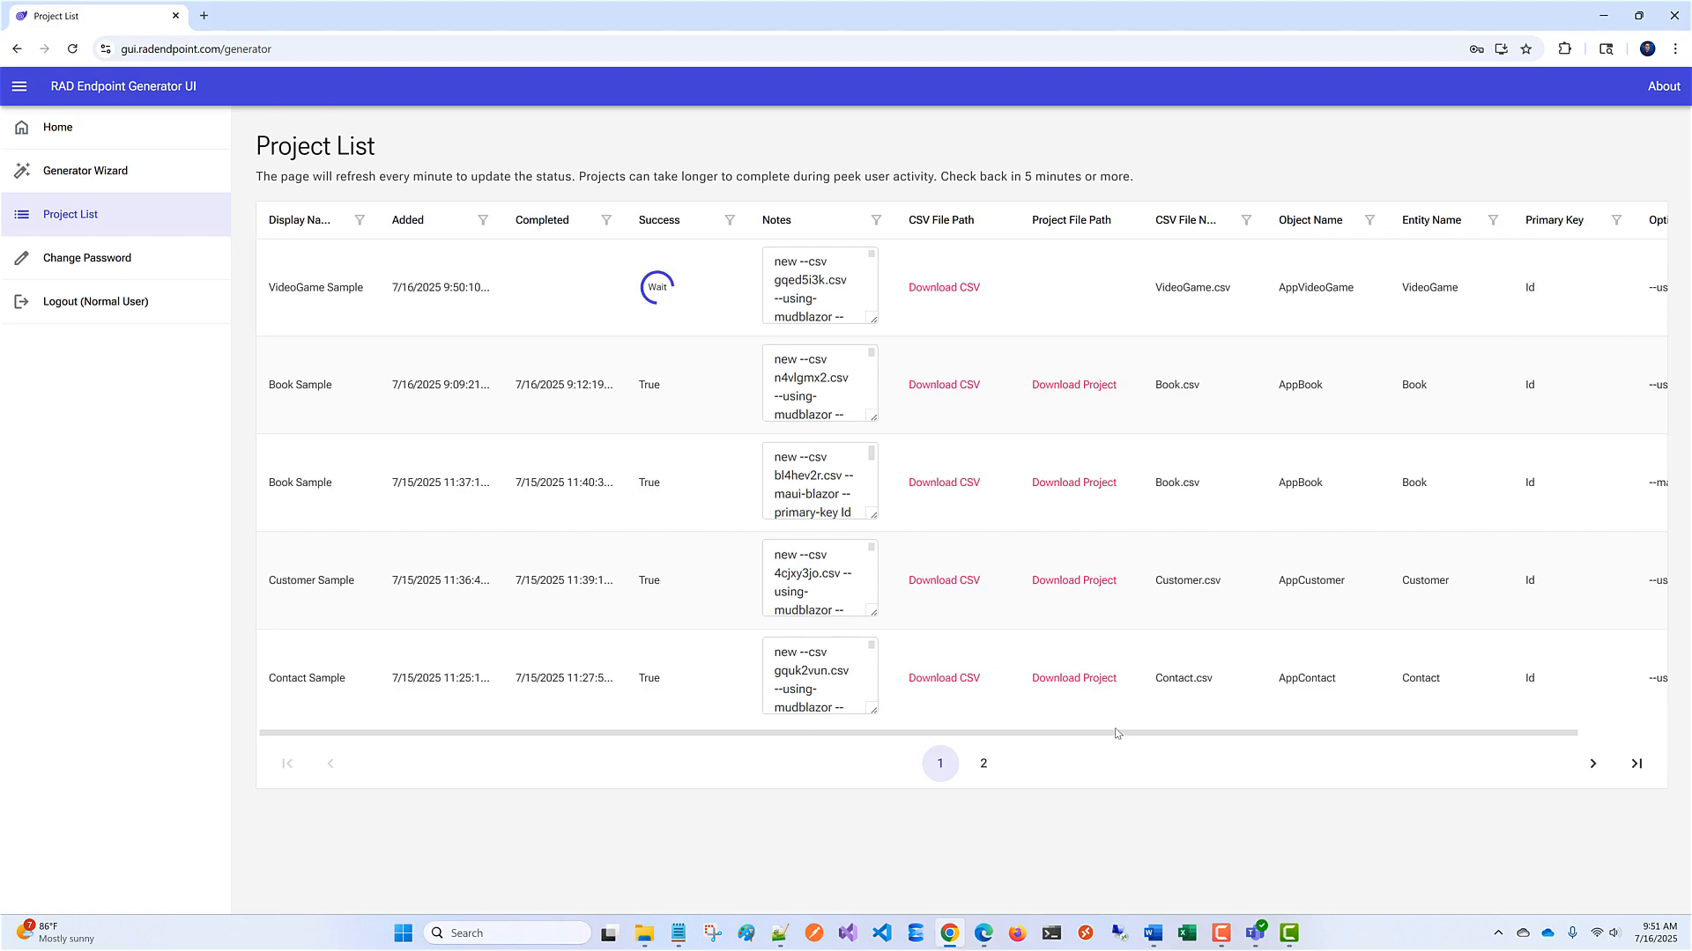
Look across the project list columns, download the VideoGame Sample project and show the downloaded zip in its folder.
drag(1117, 733, 1240, 736)
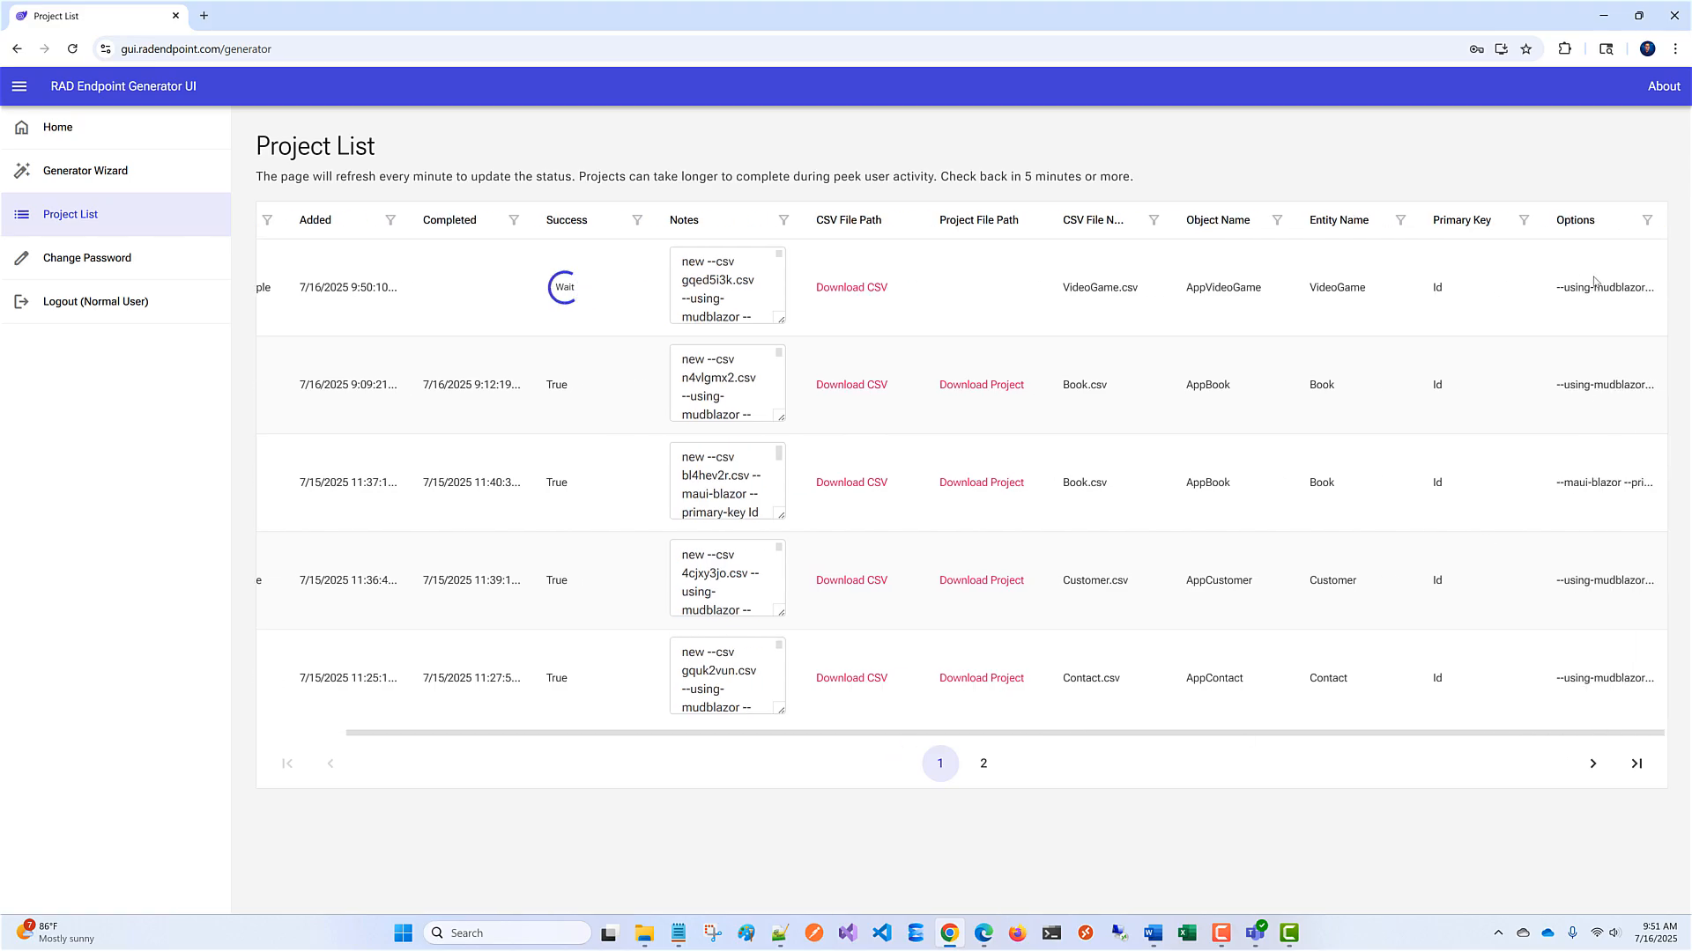
click(315, 737)
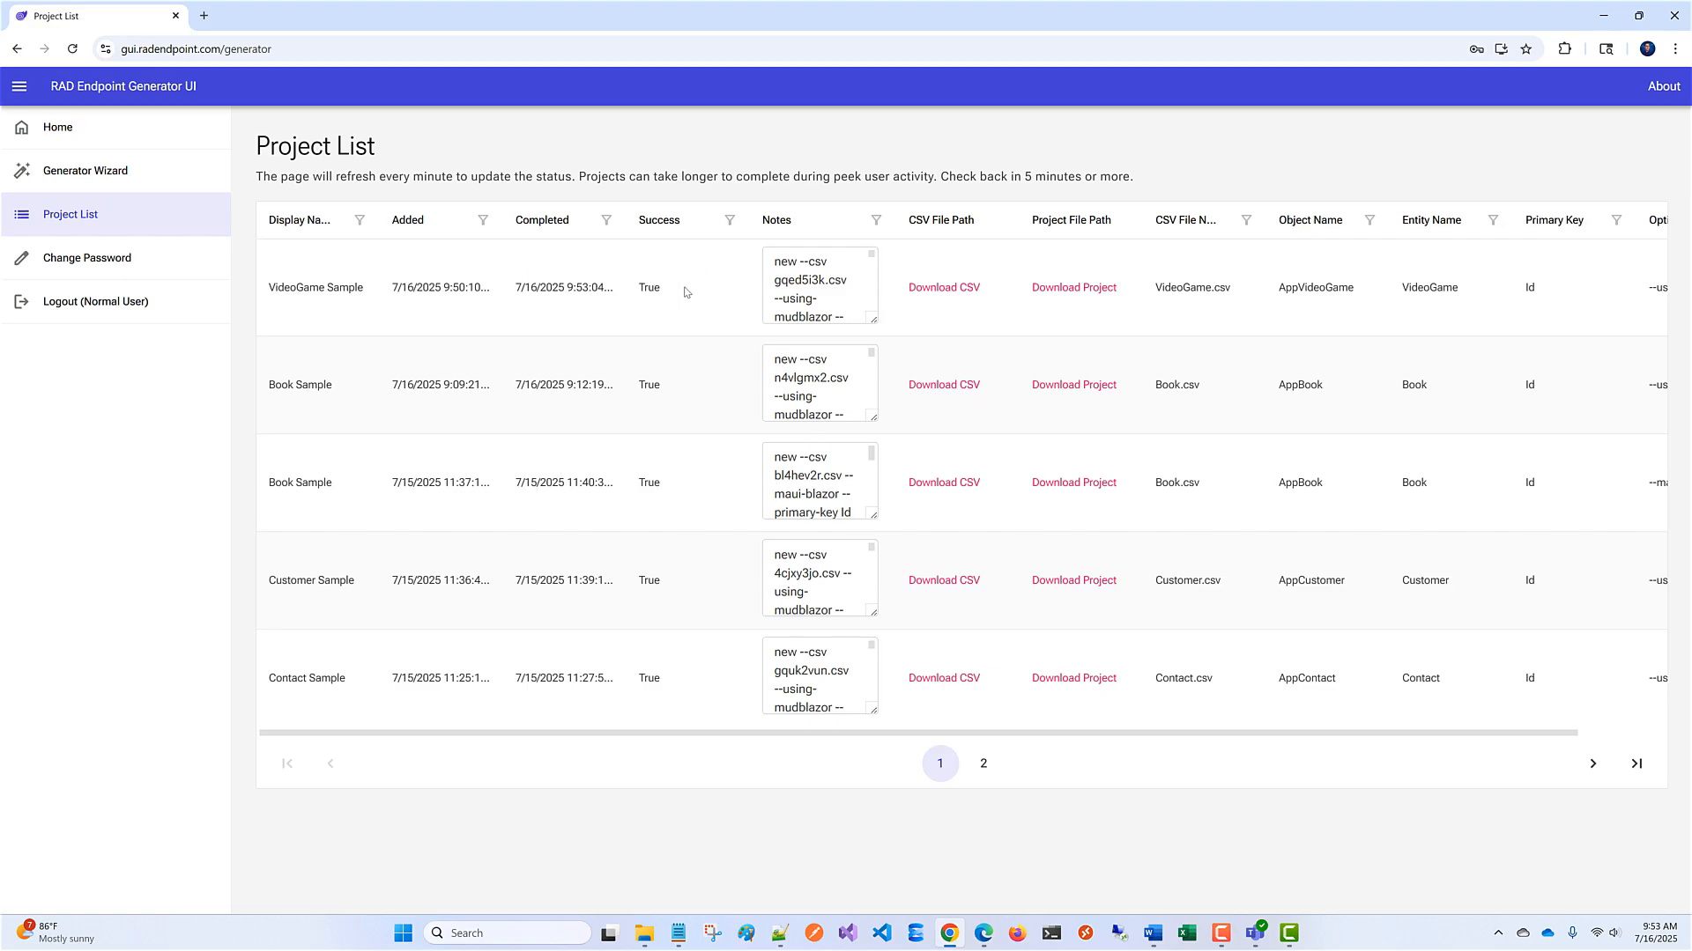
click(1067, 289)
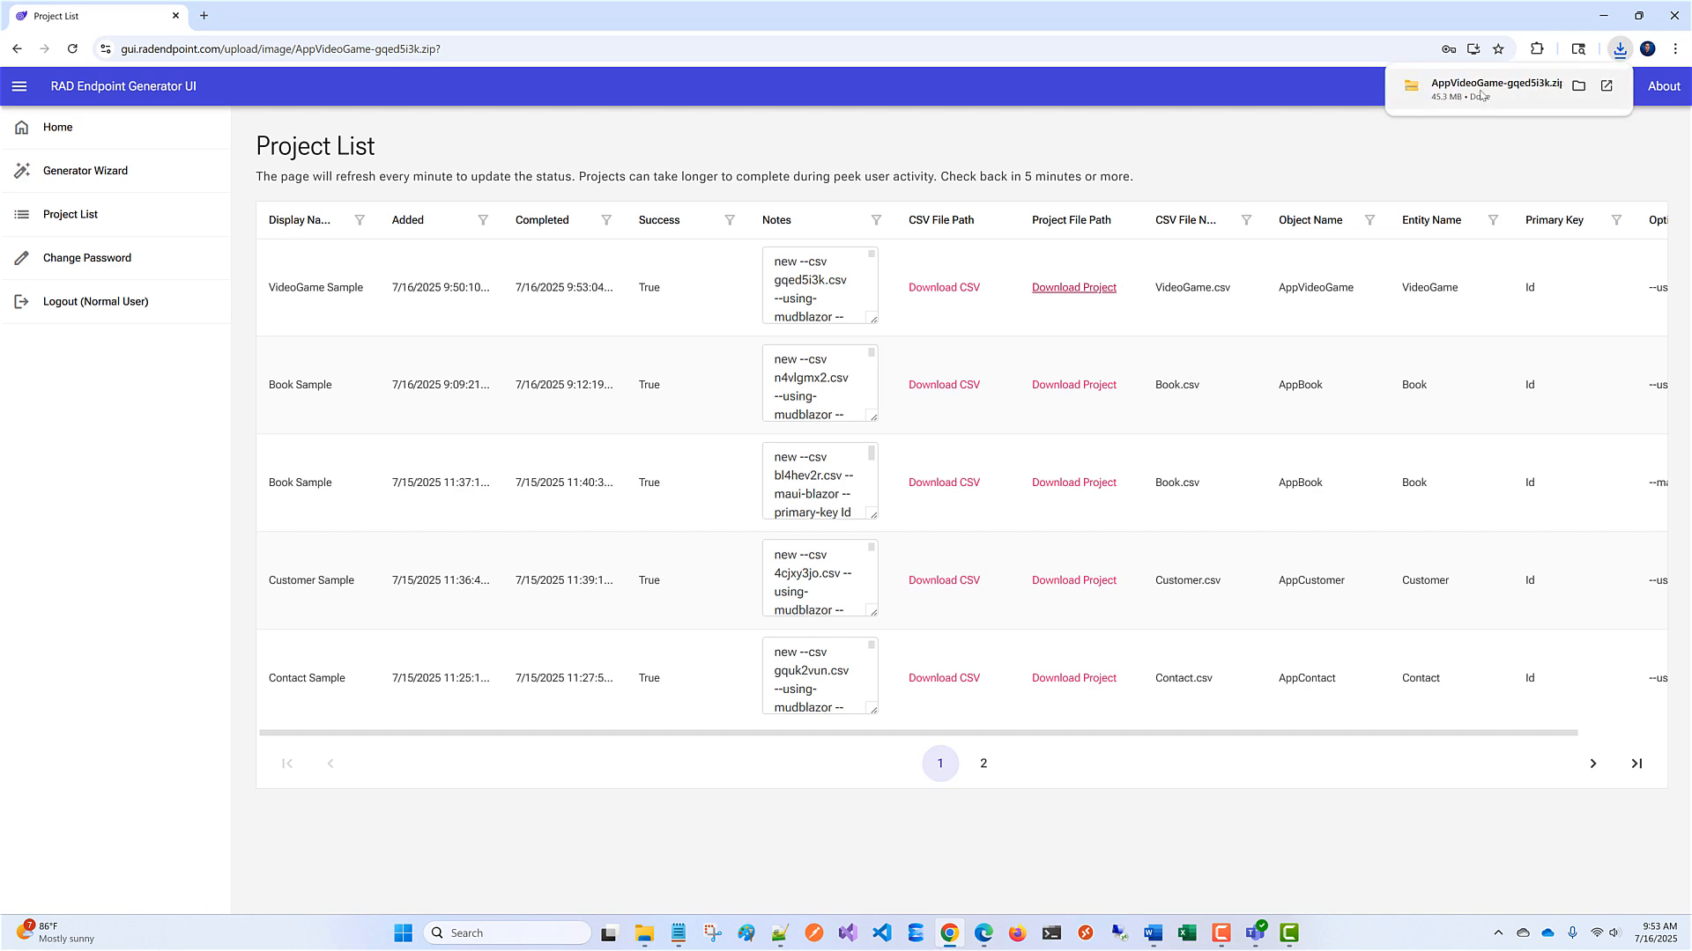
click(1580, 93)
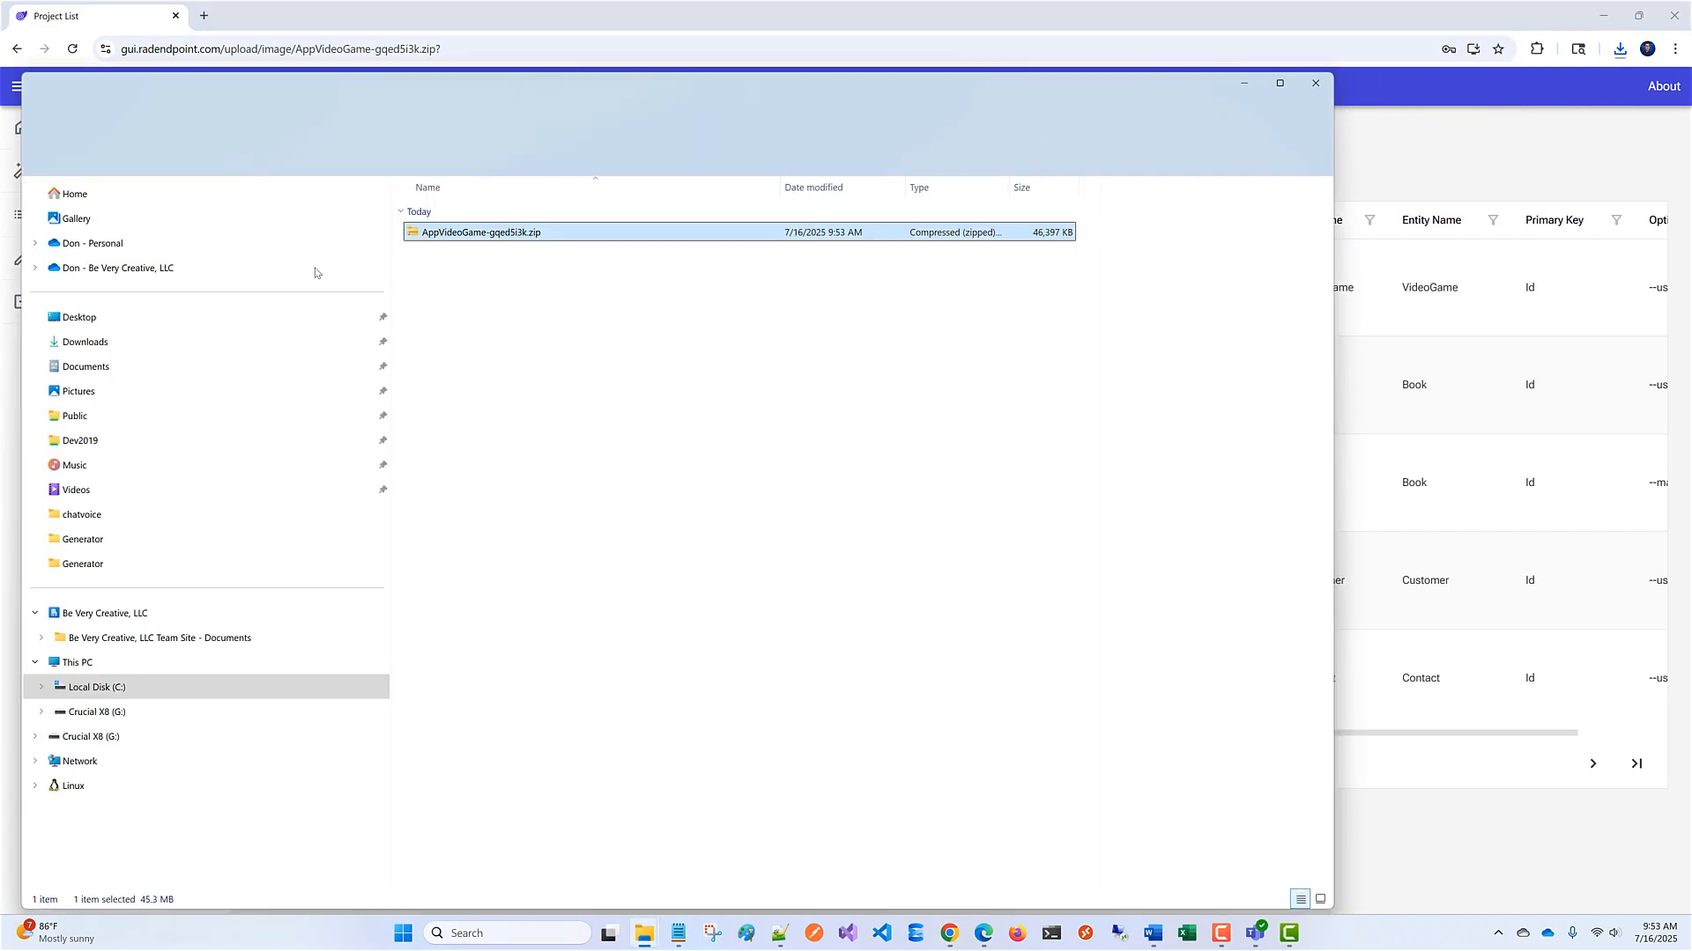
Extract AppVideoGame-gqed5i3k.zip with 7-Zip into a folder of the same name.
right_click(461, 236)
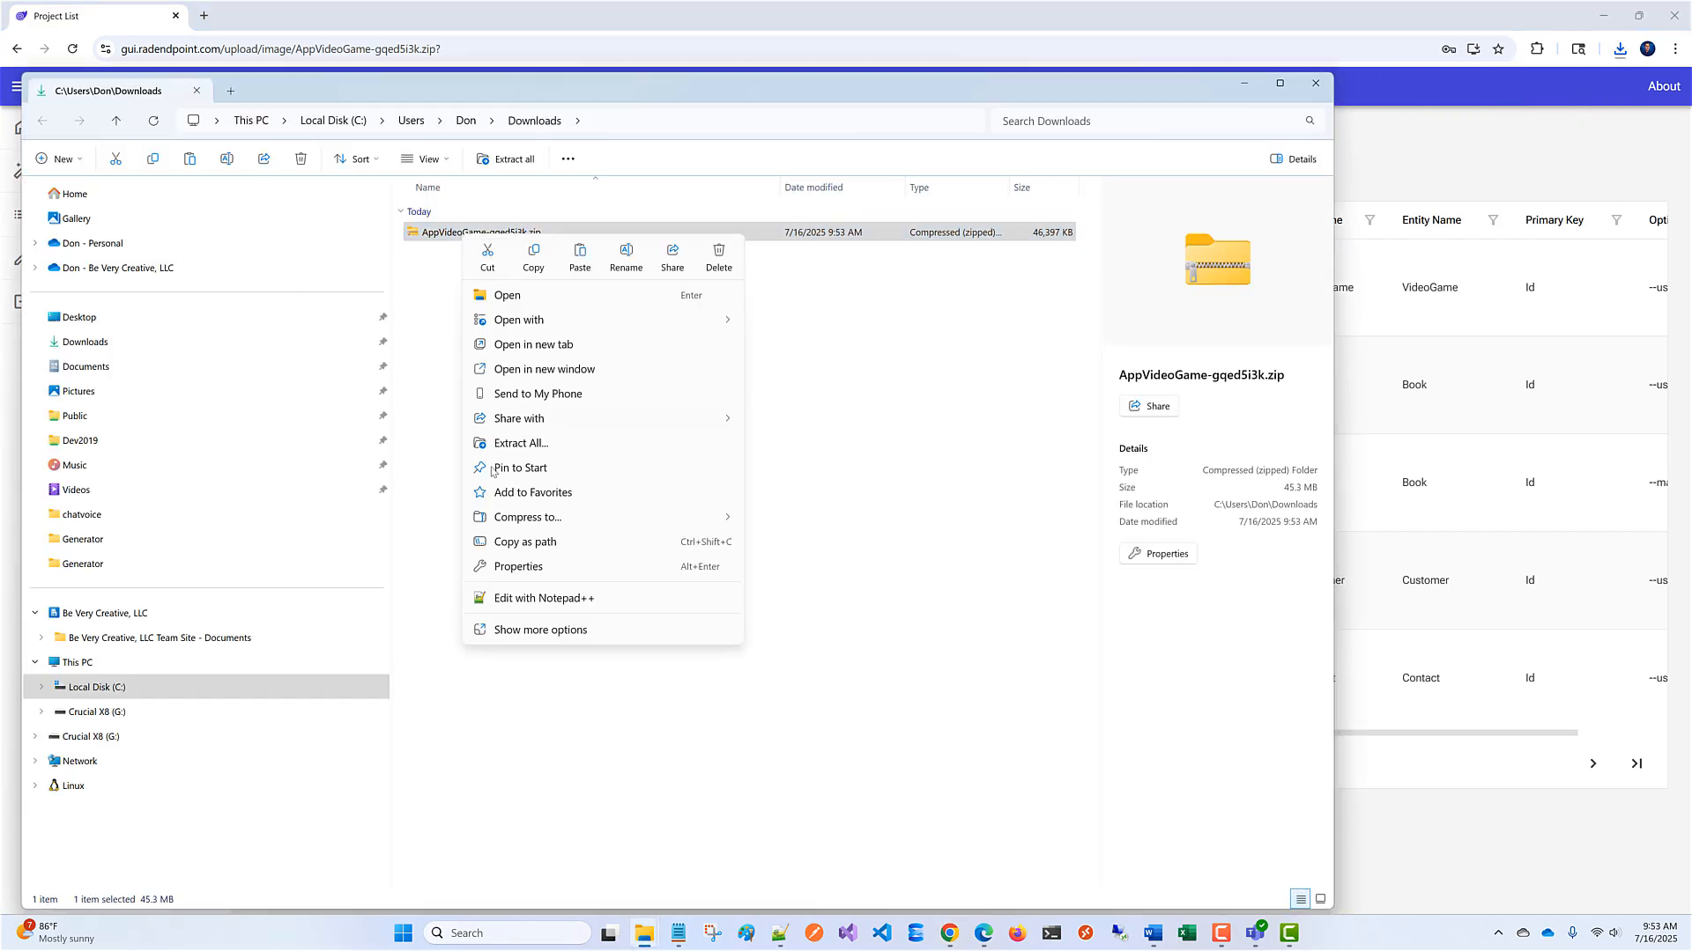
click(555, 631)
mouse_move(536, 355)
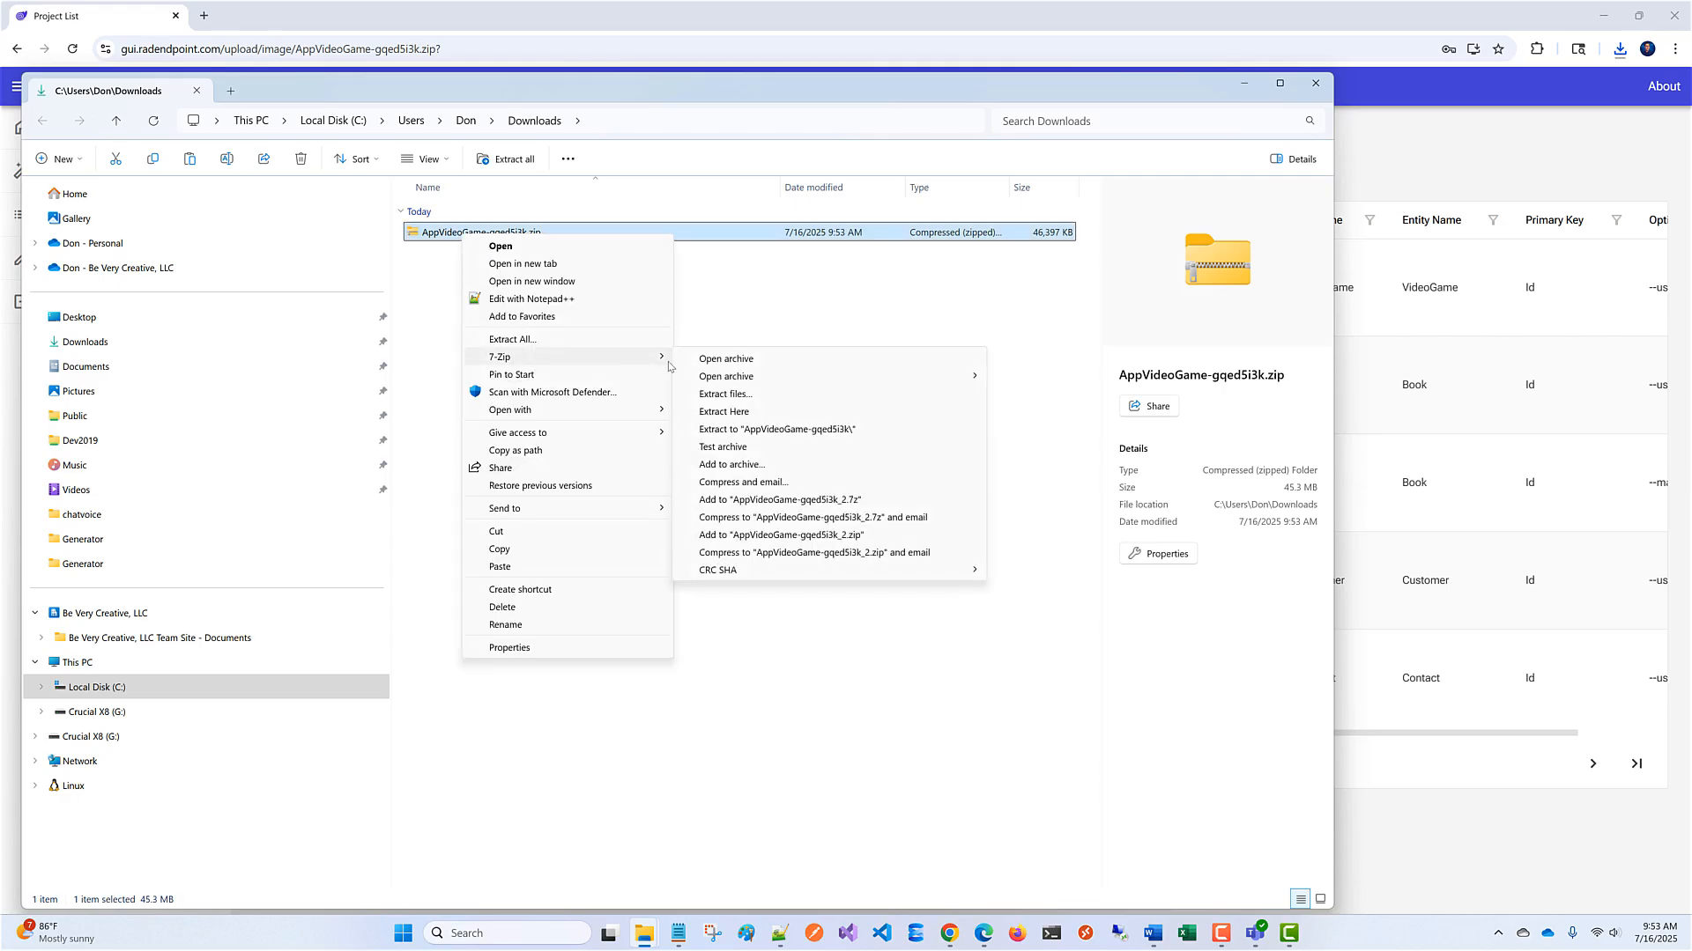
click(743, 434)
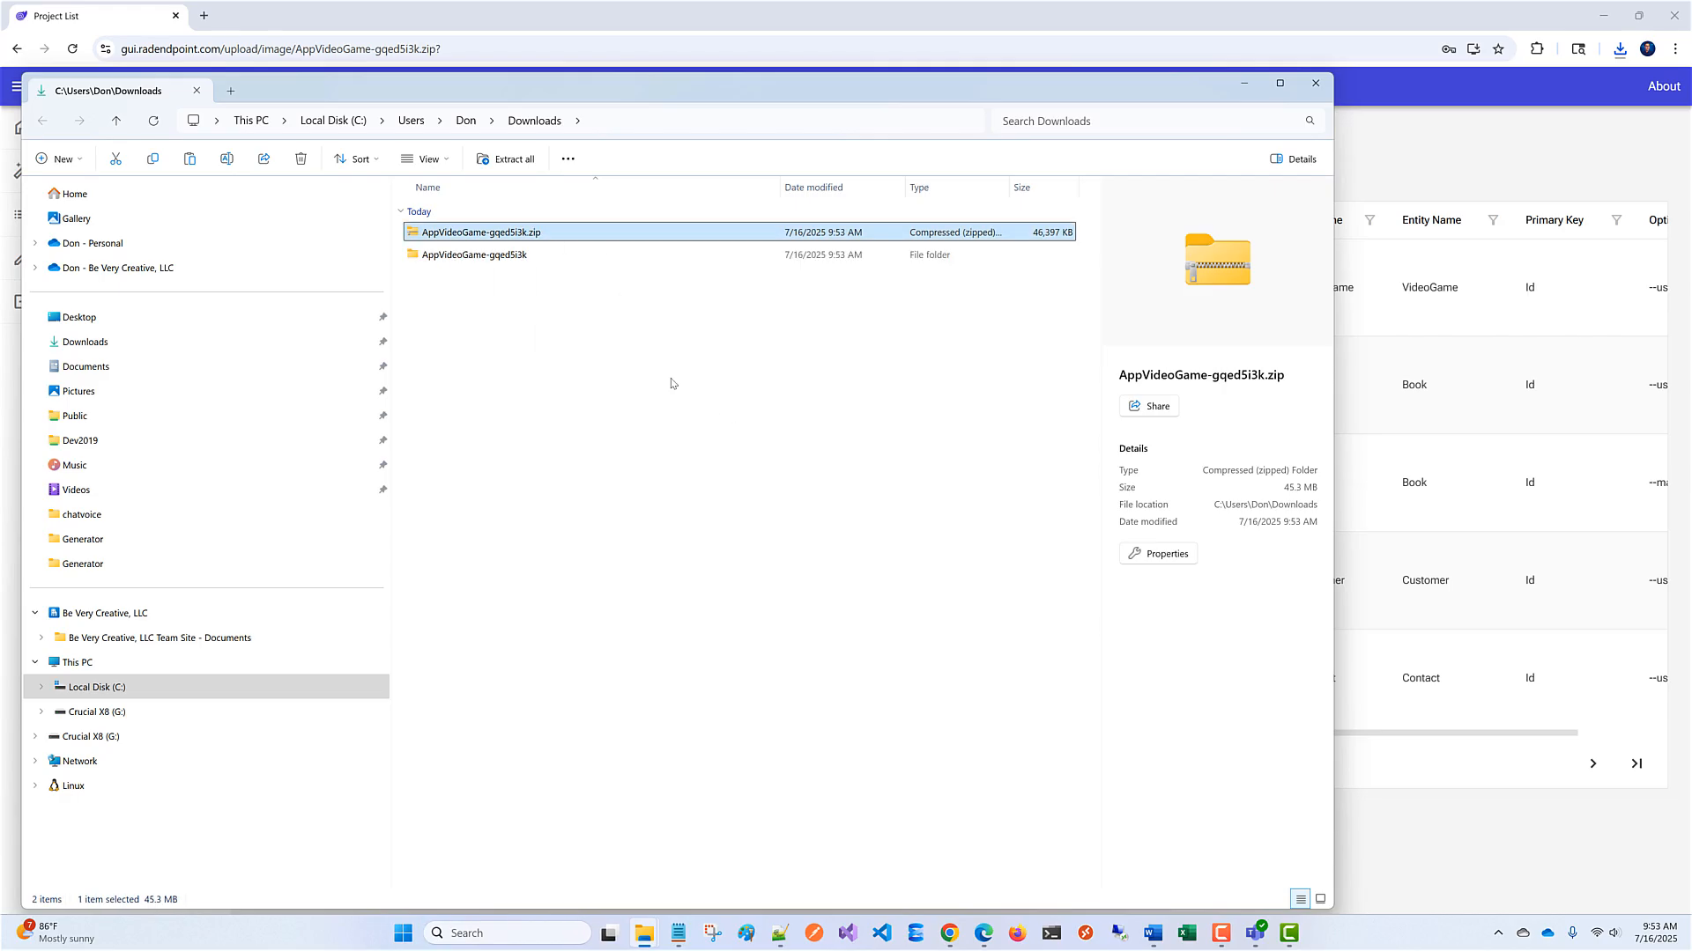
Open AppVideoGame.sln from the extracted folder in Visual Studio and start the AppVideoGame project without debugging.
double_click(454, 258)
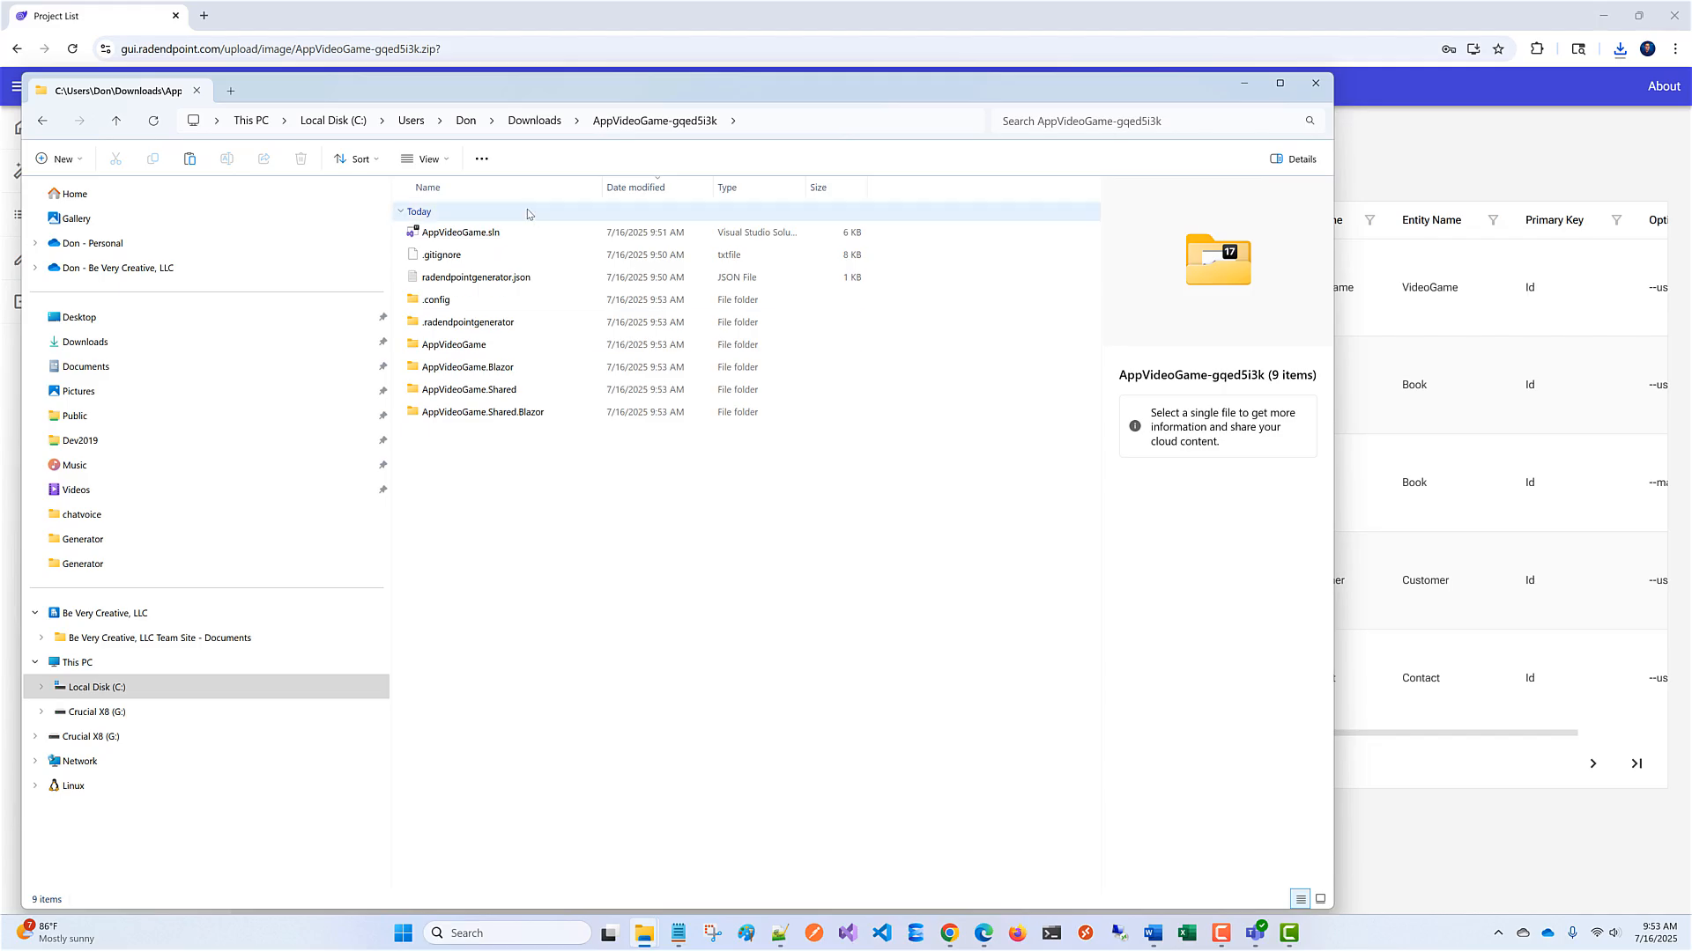
double_click(460, 234)
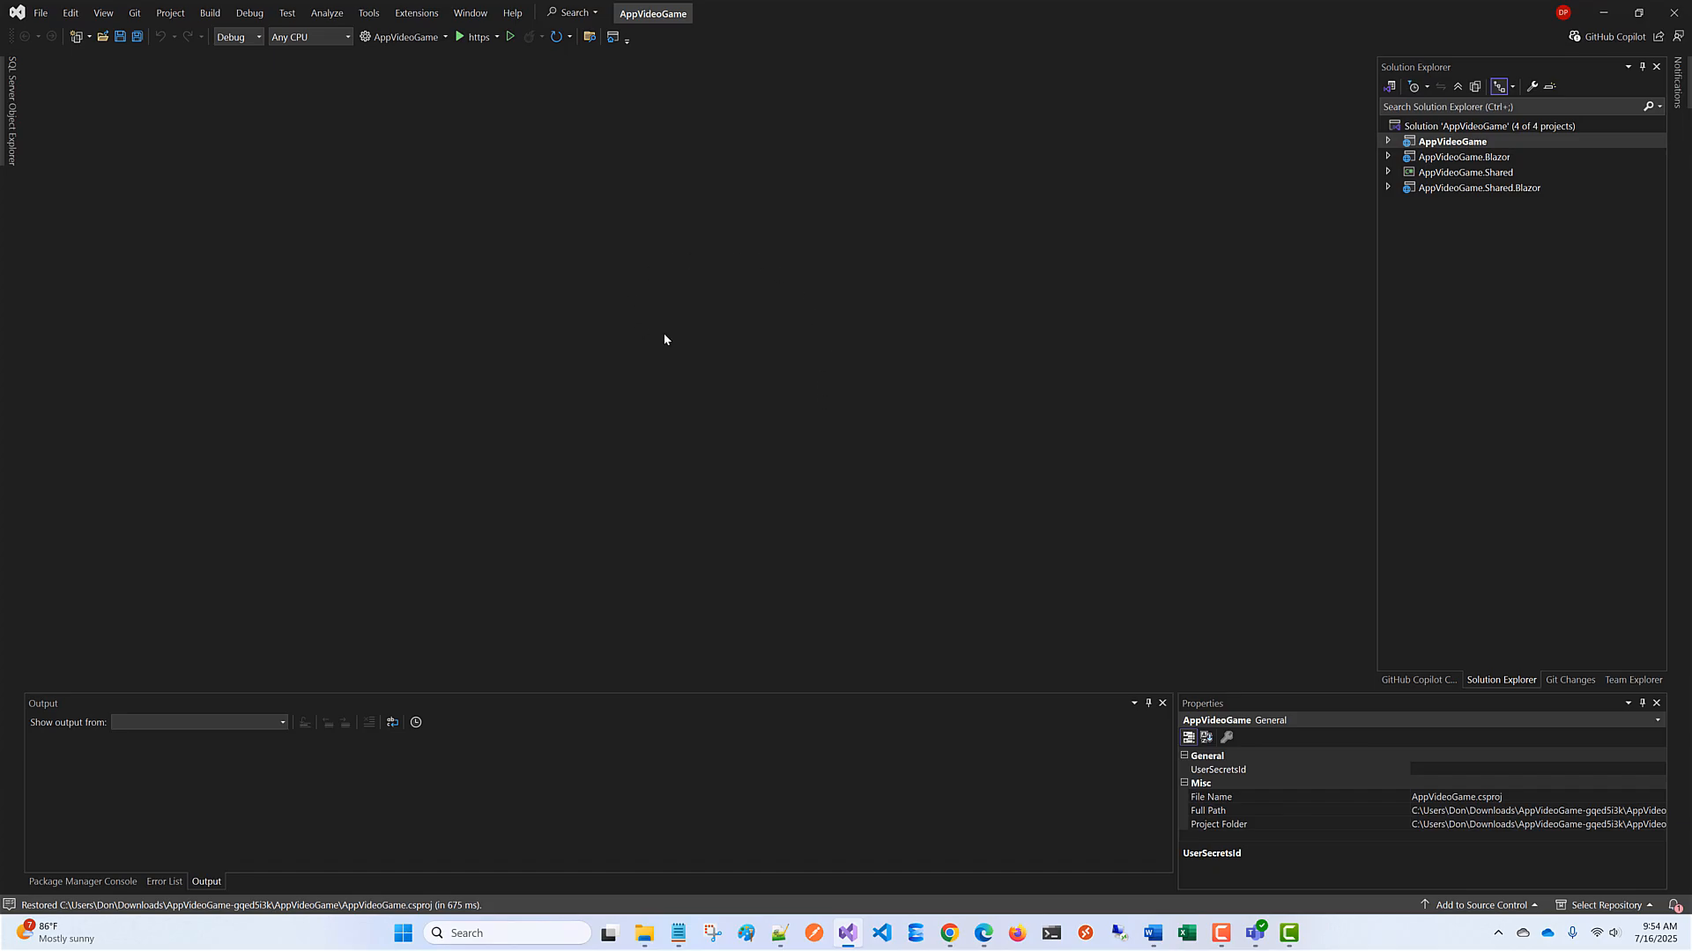
click(511, 38)
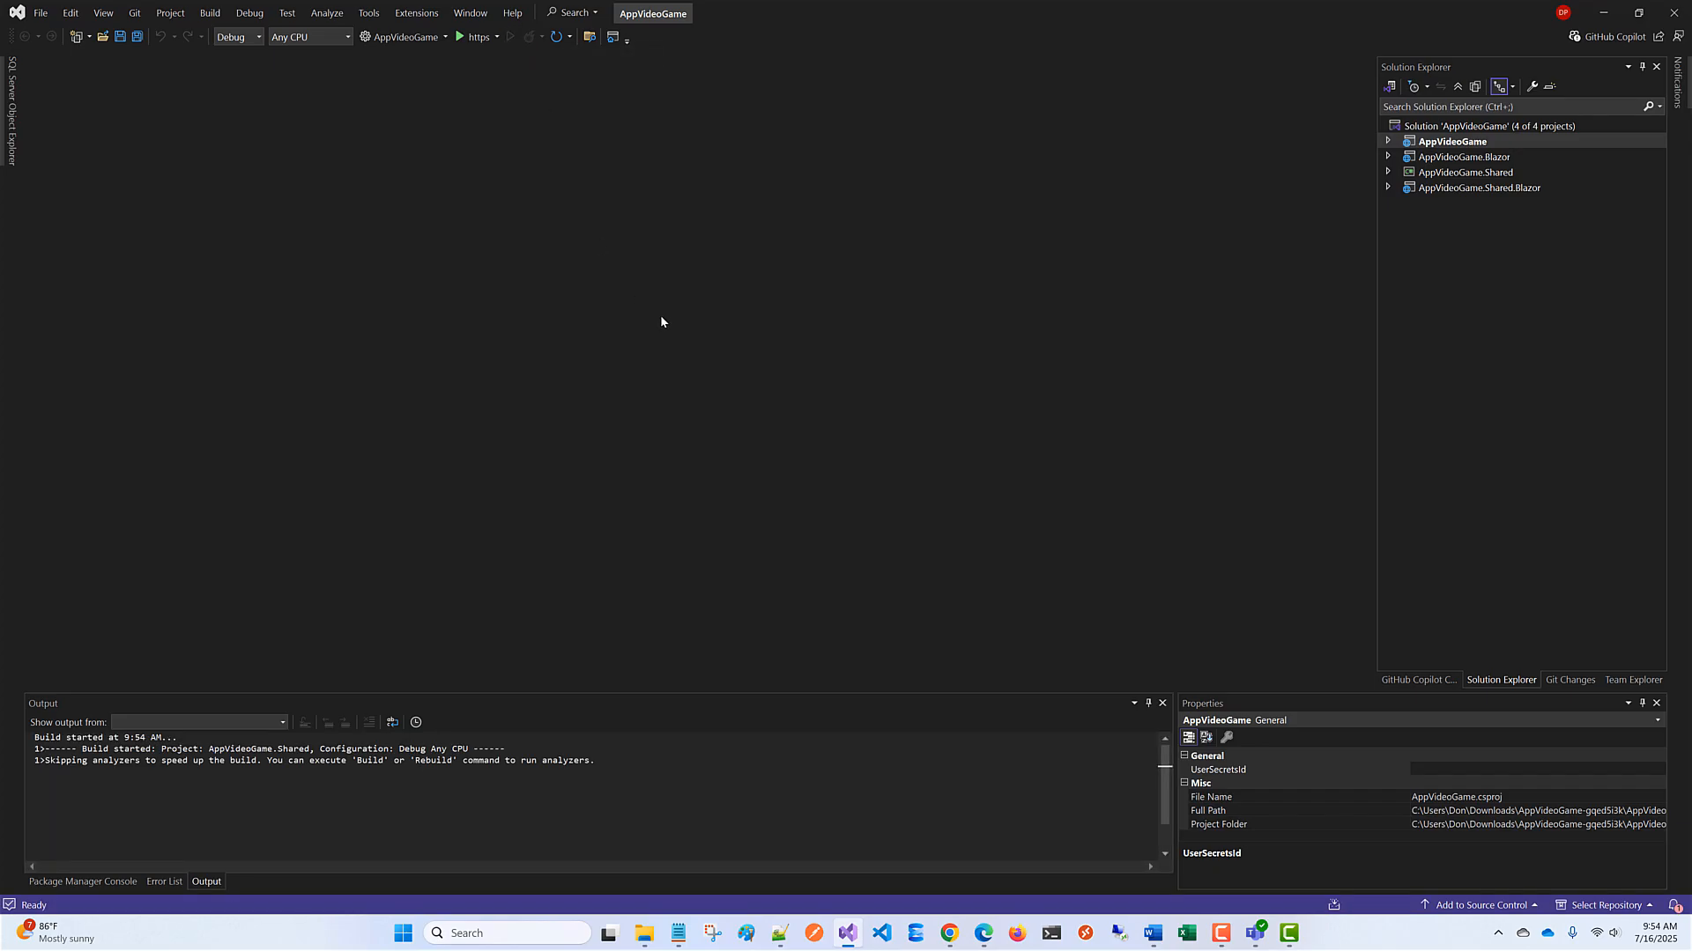